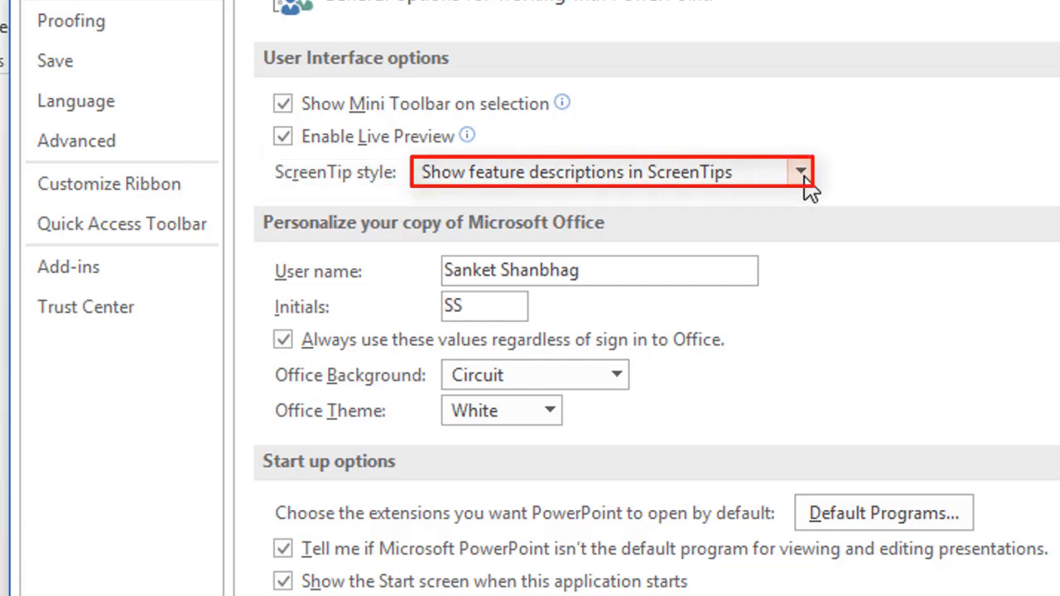
Review the available ScreenTip styles in the General options without changing the current one.
left_click(801, 174)
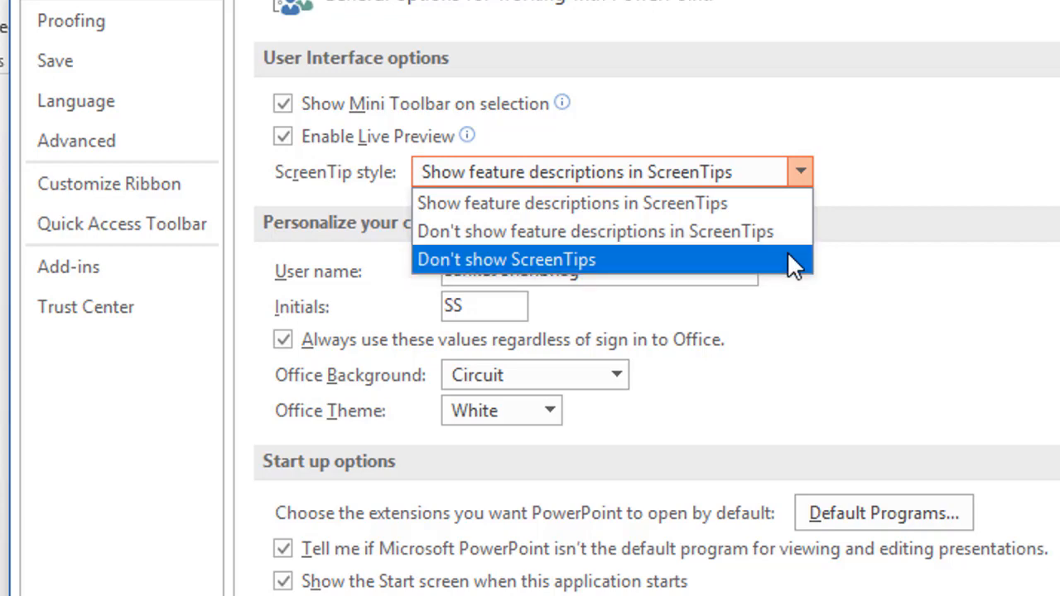
left_click(802, 308)
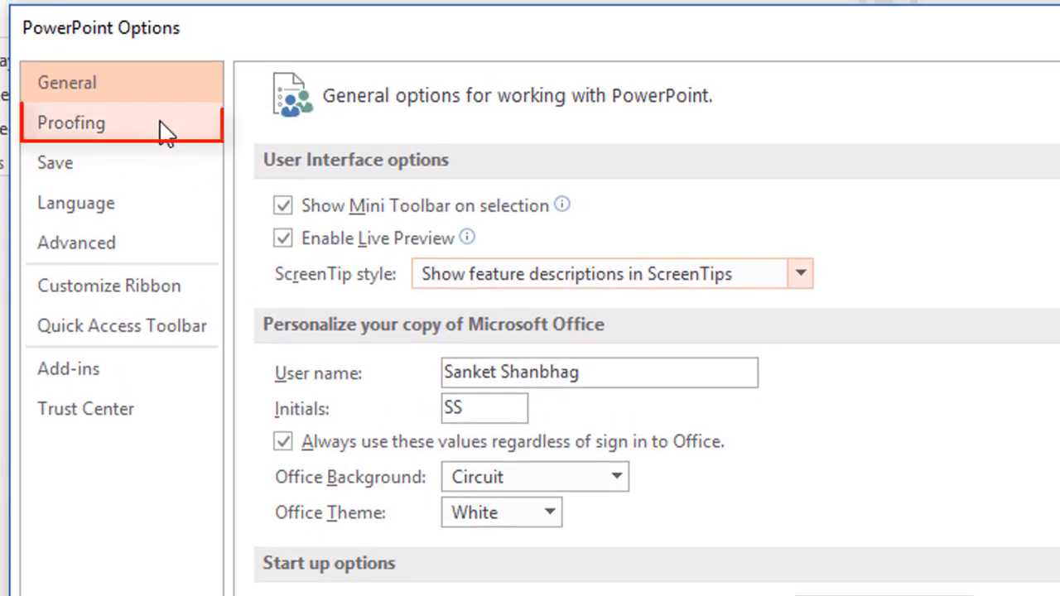
Examine the AutoCorrect and AutoFormat As You Type settings in the Proofing options.
left_click(163, 131)
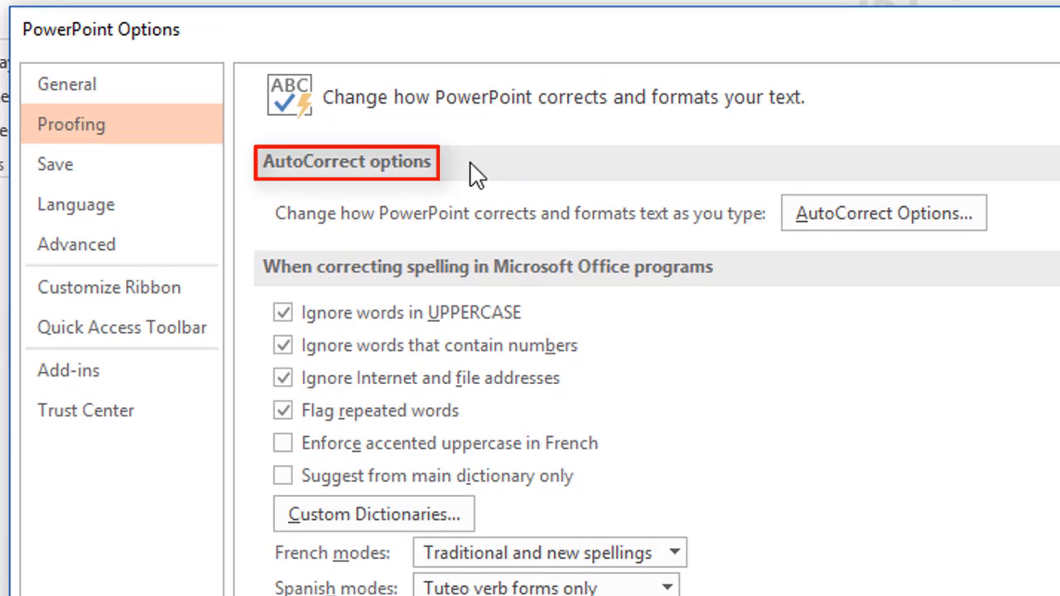
left_click(977, 223)
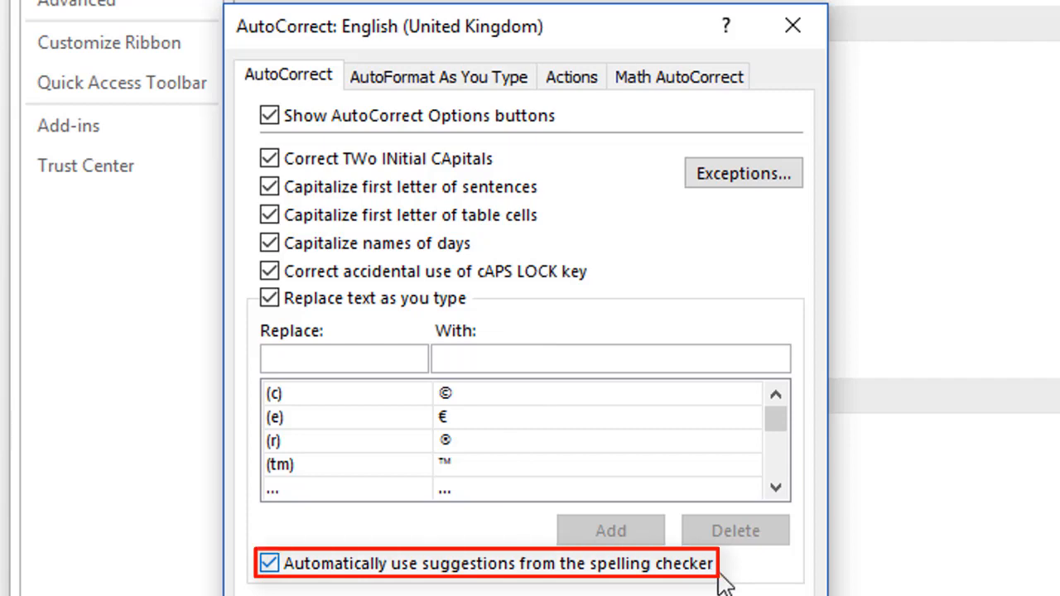
left_click(479, 76)
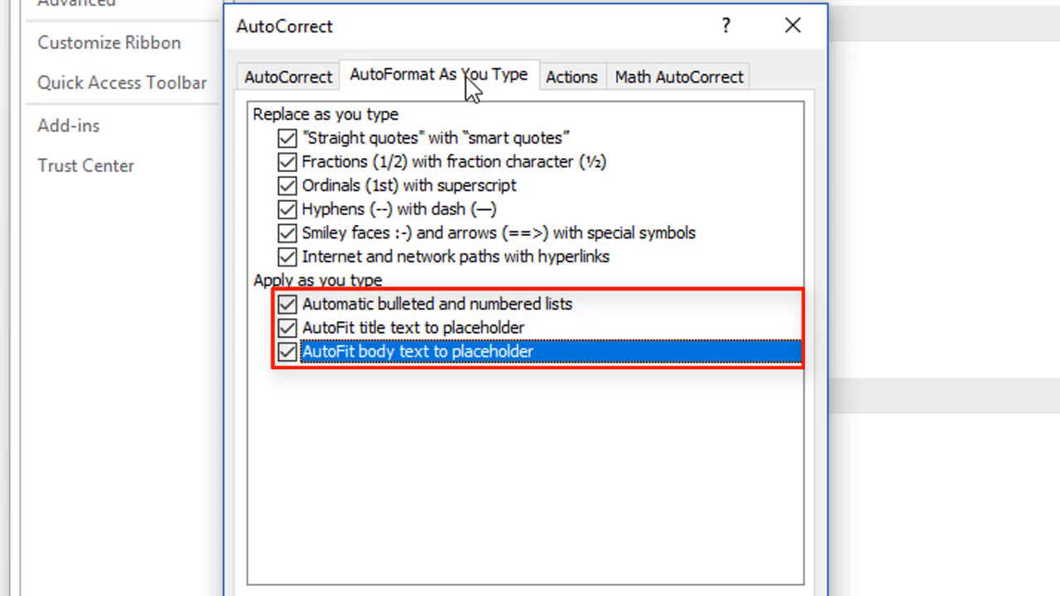
Try enabling additional actions in the AutoCorrect settings, examine the Math AutoCorrect replacements, and dismiss the dialog.
left_click(581, 90)
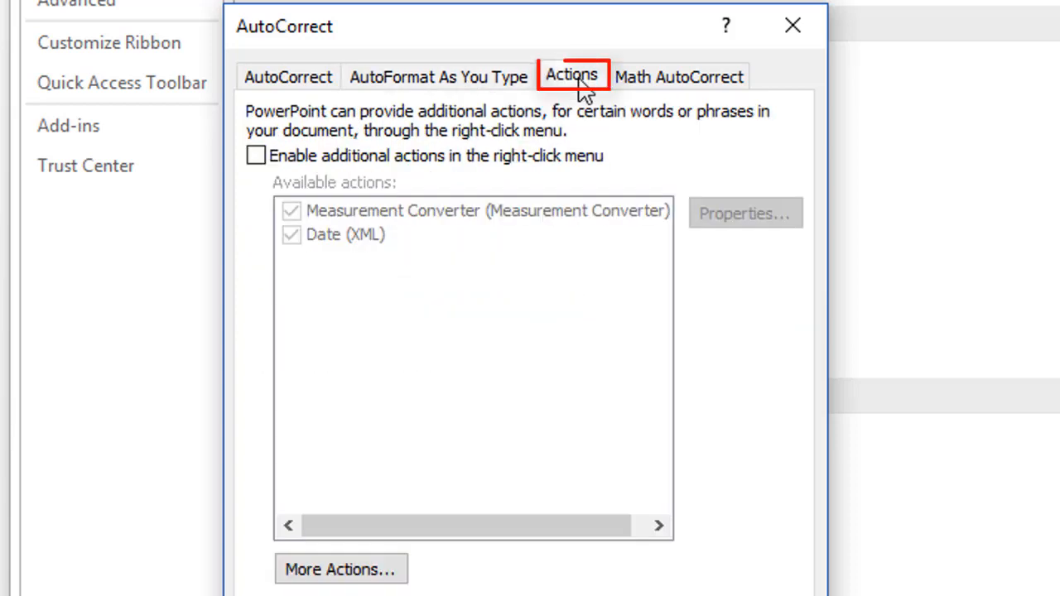
left_click(571, 159)
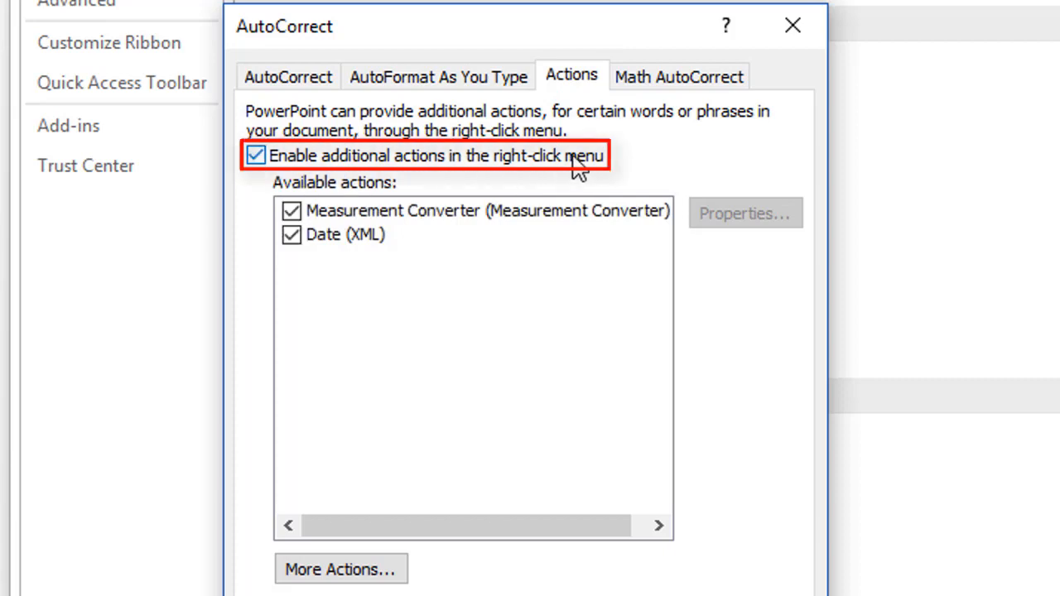
left_click(671, 81)
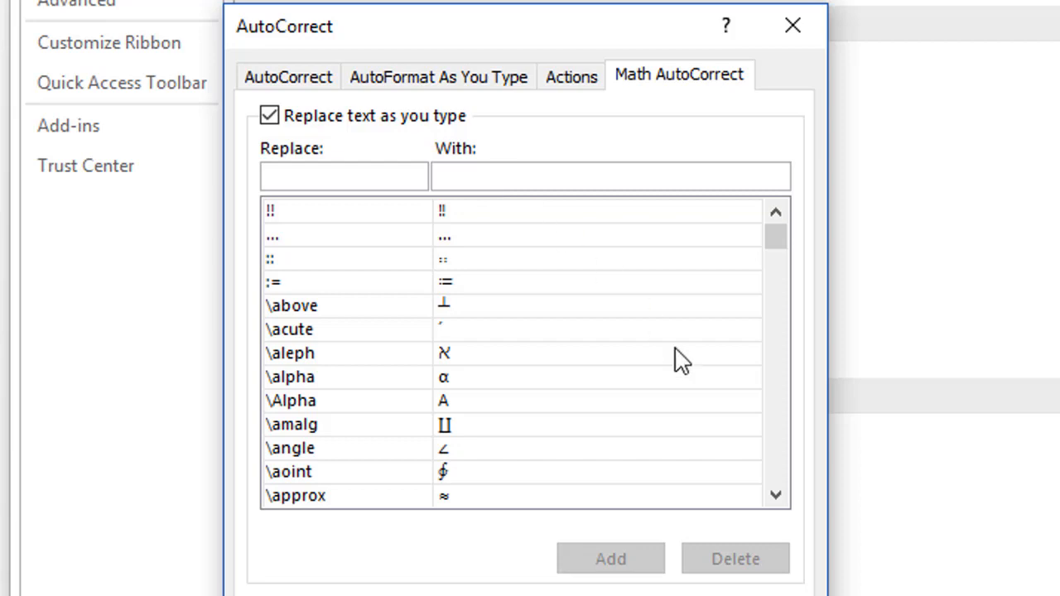
key("Escape")
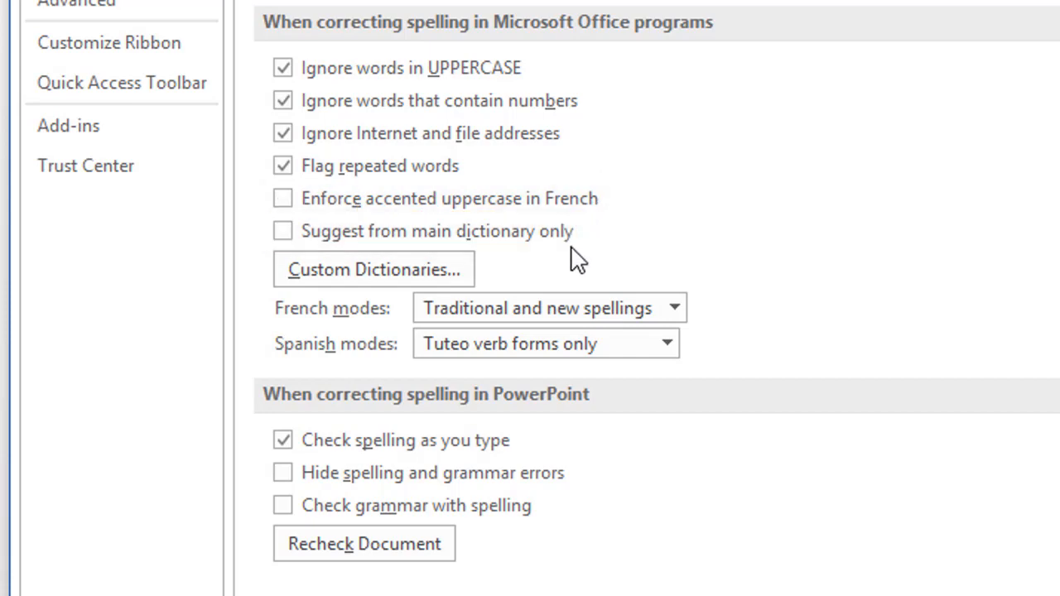
Inspect the CUSTOM.DIC entry in the custom dictionaries list and leave the dictionaries as they are.
left_click(458, 277)
left_click(510, 226)
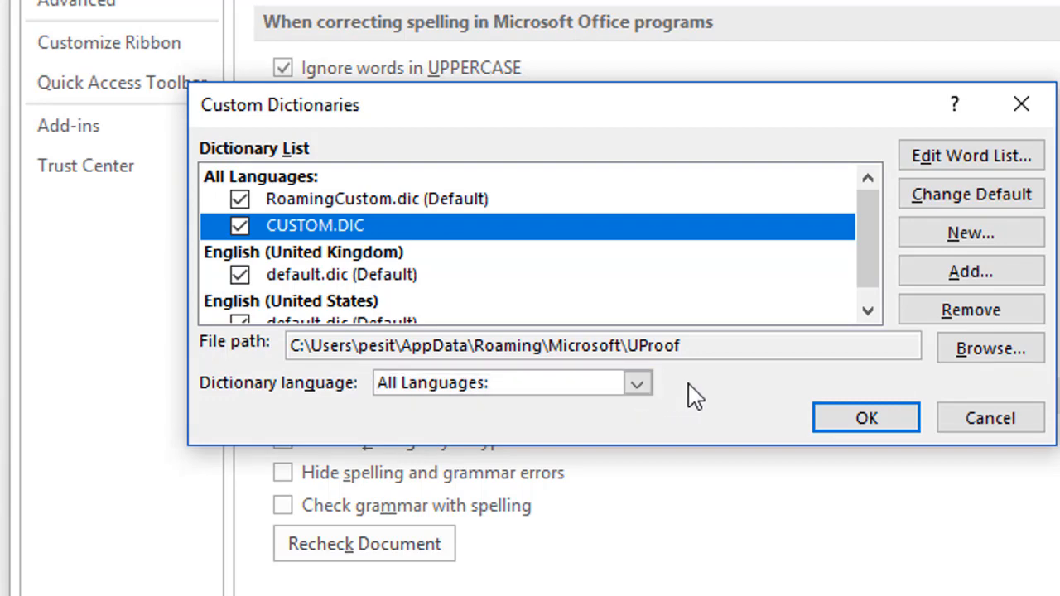
left_click(968, 416)
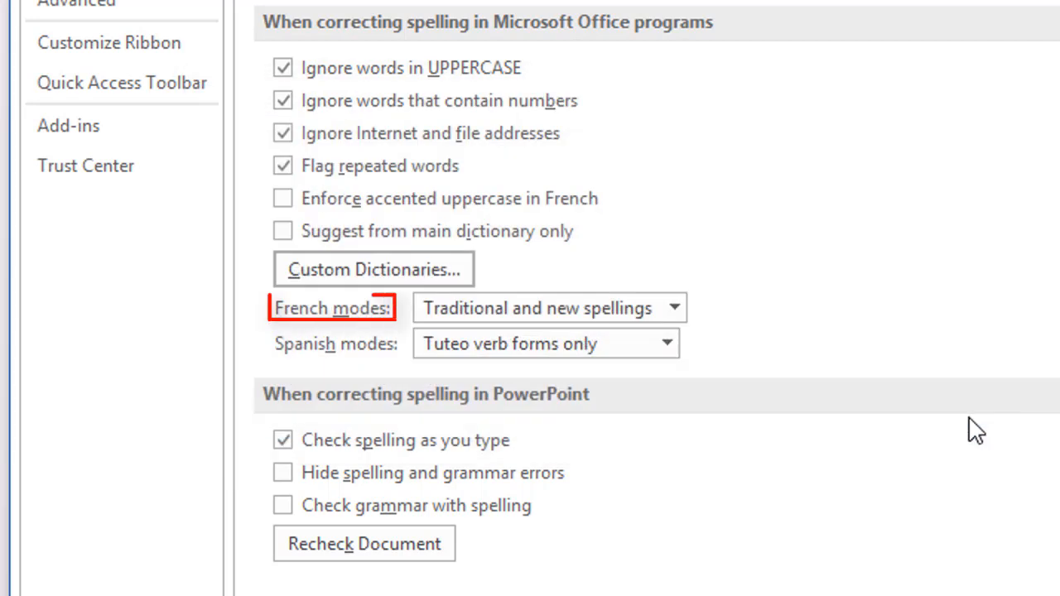
Review the spelling modes offered for French and Spanish without picking a different one.
left_click(676, 308)
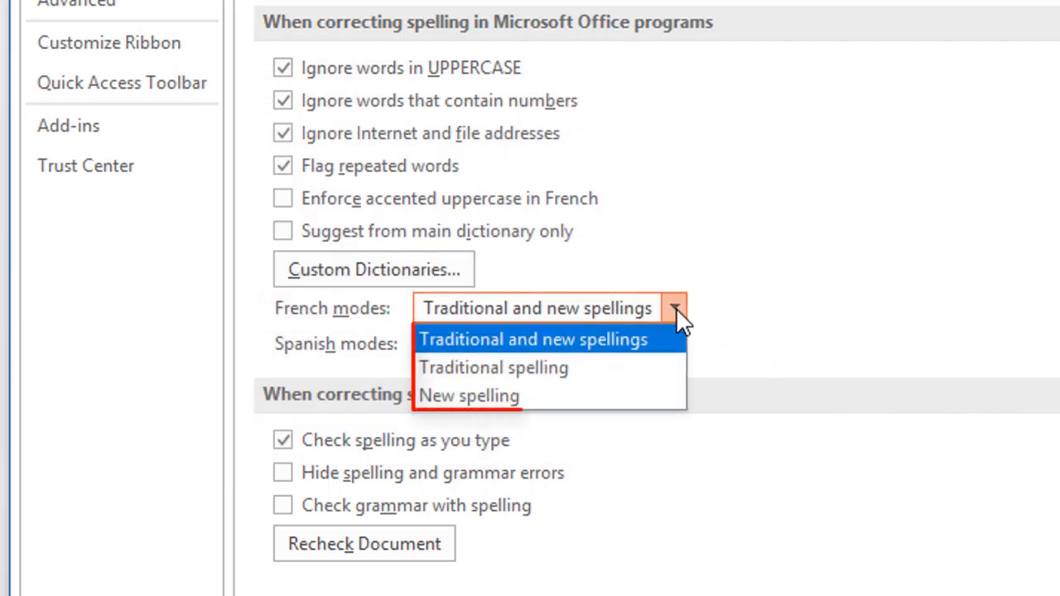
left_click(676, 314)
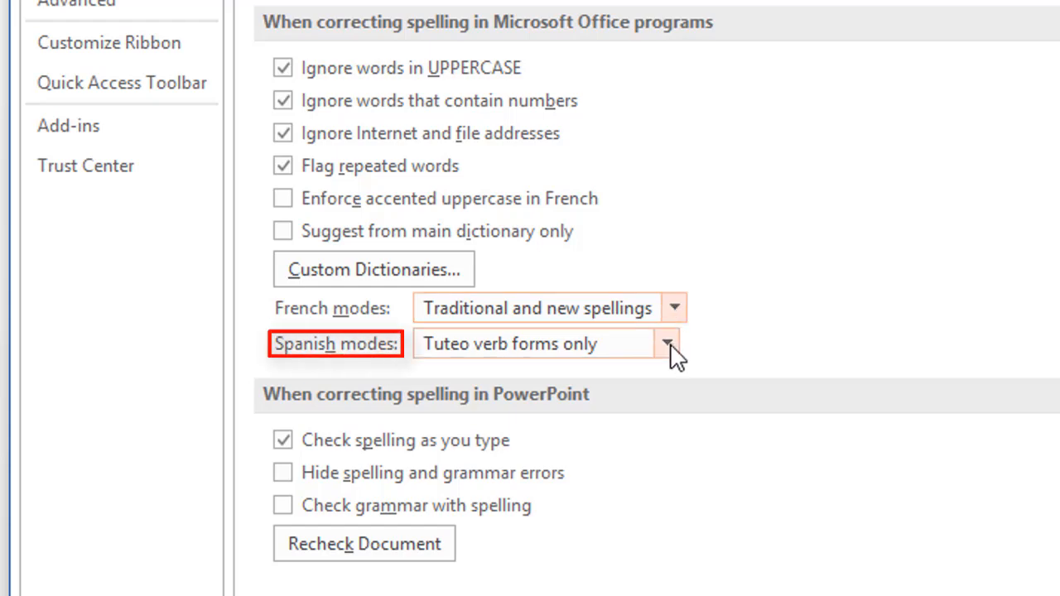
left_click(671, 350)
left_click(670, 354)
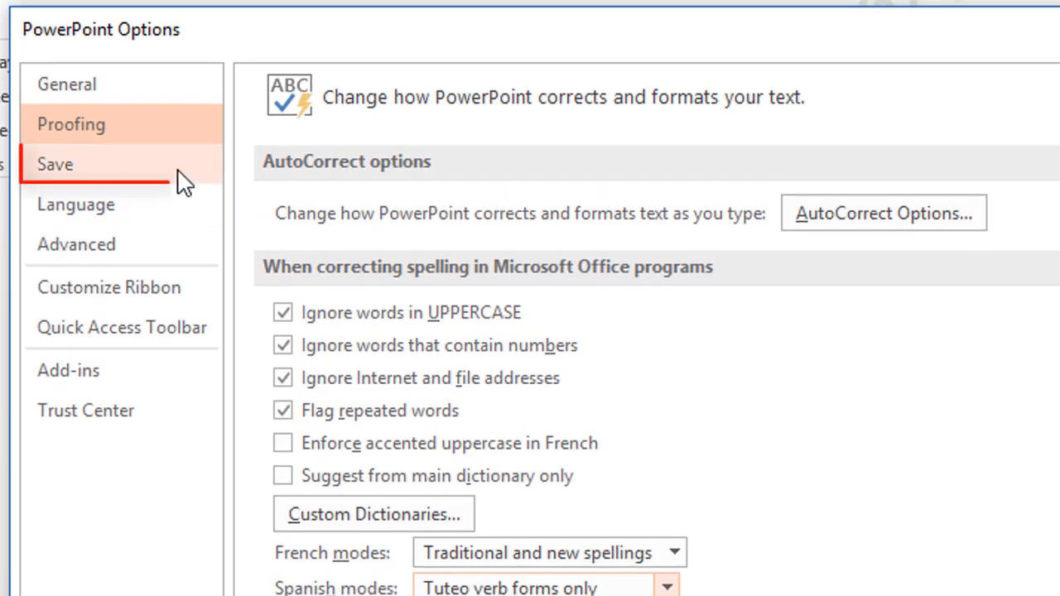
Examine the Save options, including the default file formats, offline editing settings and font embedding for sharing.
left_click(181, 181)
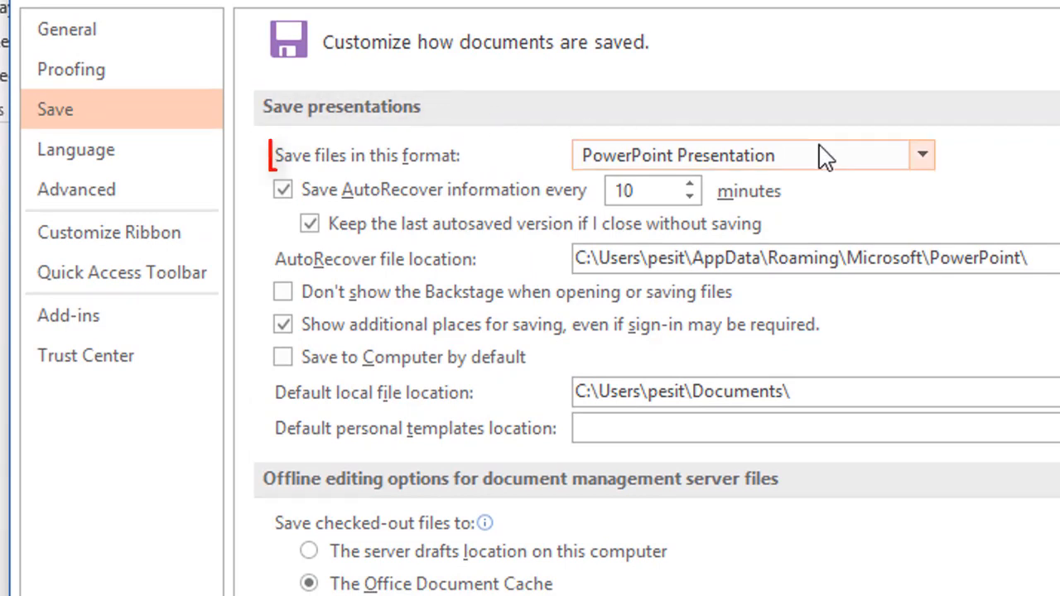
left_click(919, 157)
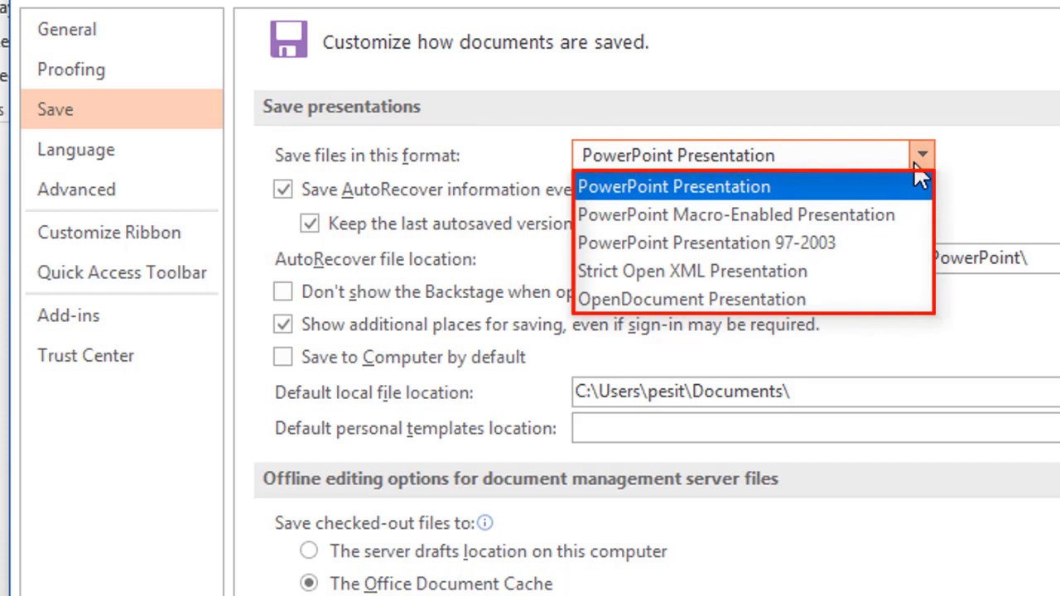
left_click(916, 171)
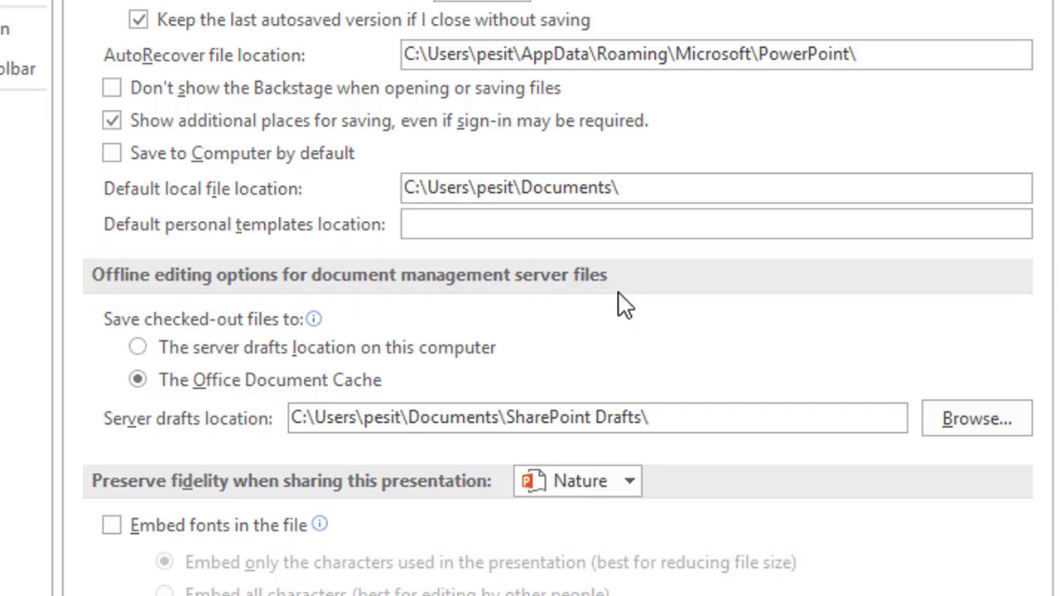
mouse_move(509, 349)
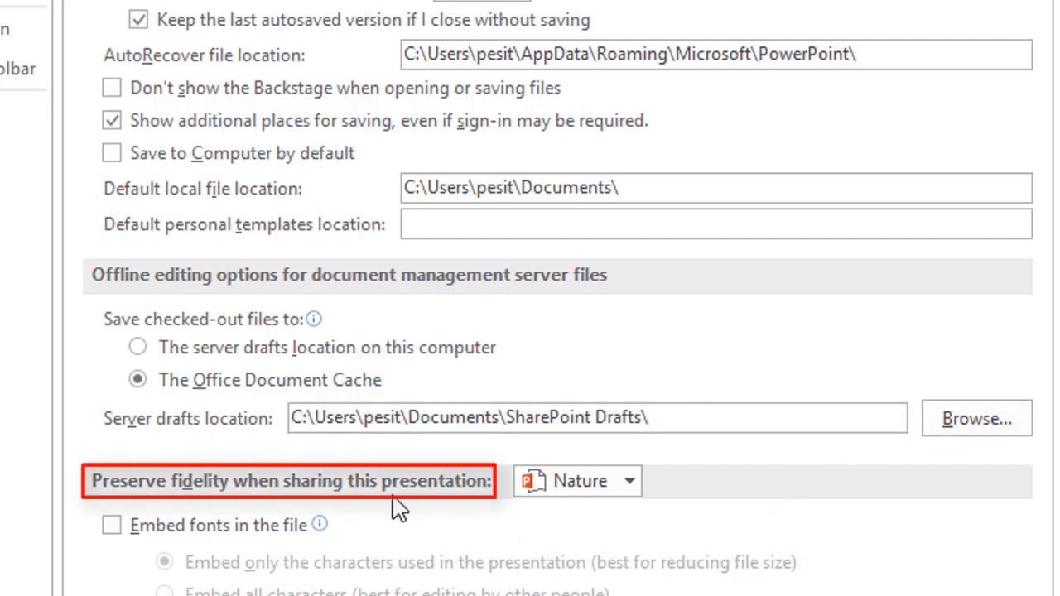
left_click(246, 525)
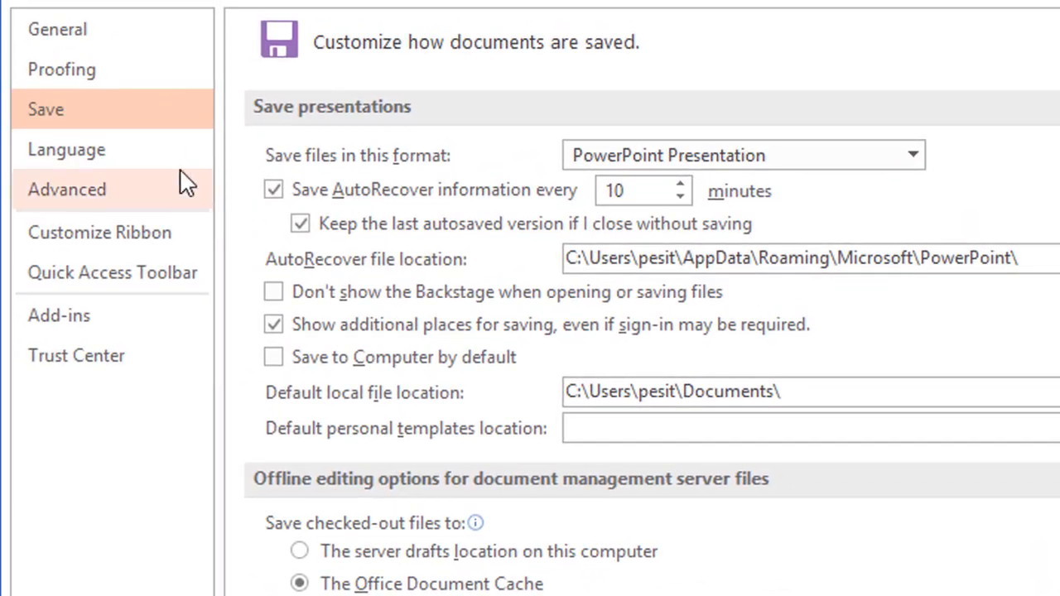
In the Language options, choose Afrikaans as the additional editing language and select English (India) among the existing editing languages.
left_click(165, 151)
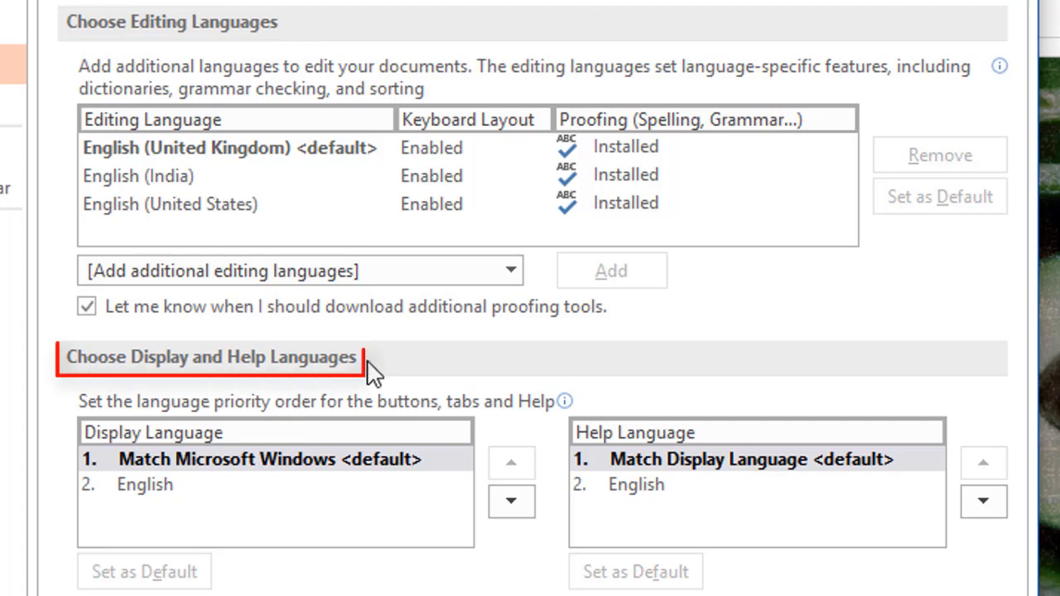
left_click(459, 273)
left_click(397, 332)
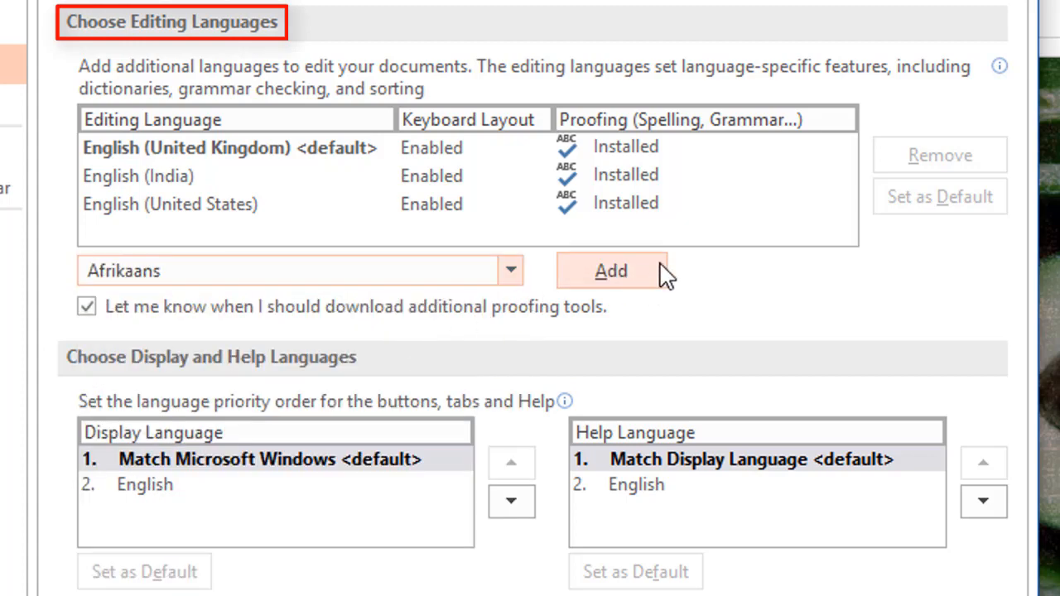
left_click(620, 153)
left_click(625, 172)
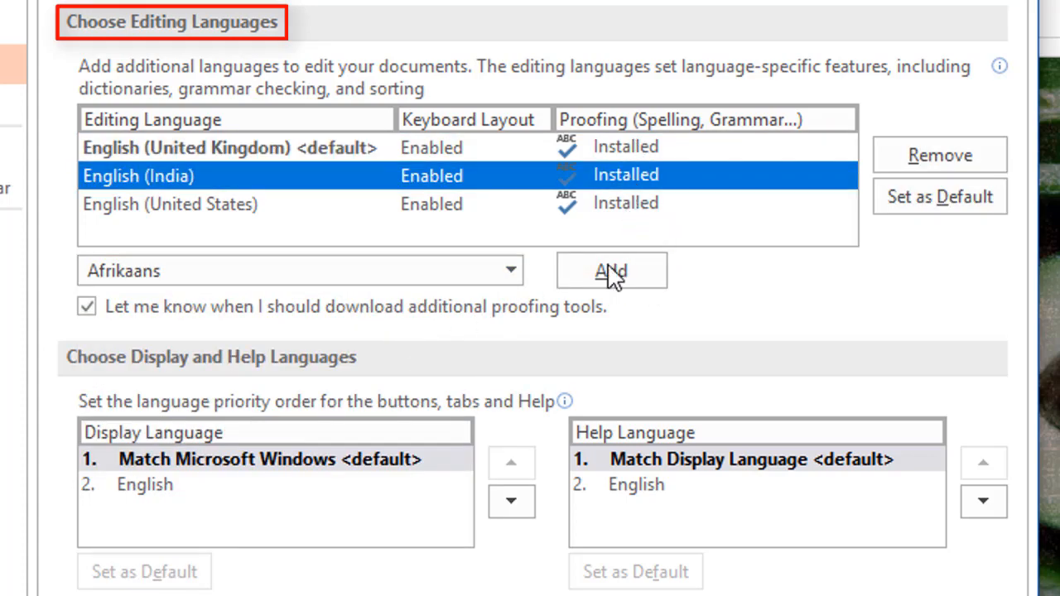
Select English in both the display language and help language priority lists.
left_click(231, 490)
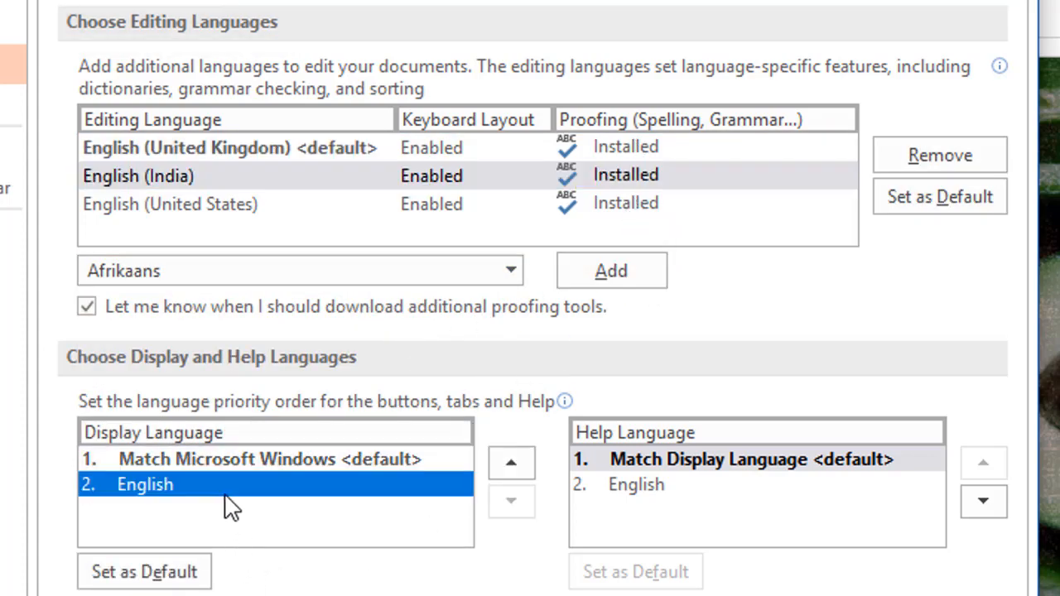
left_click(626, 489)
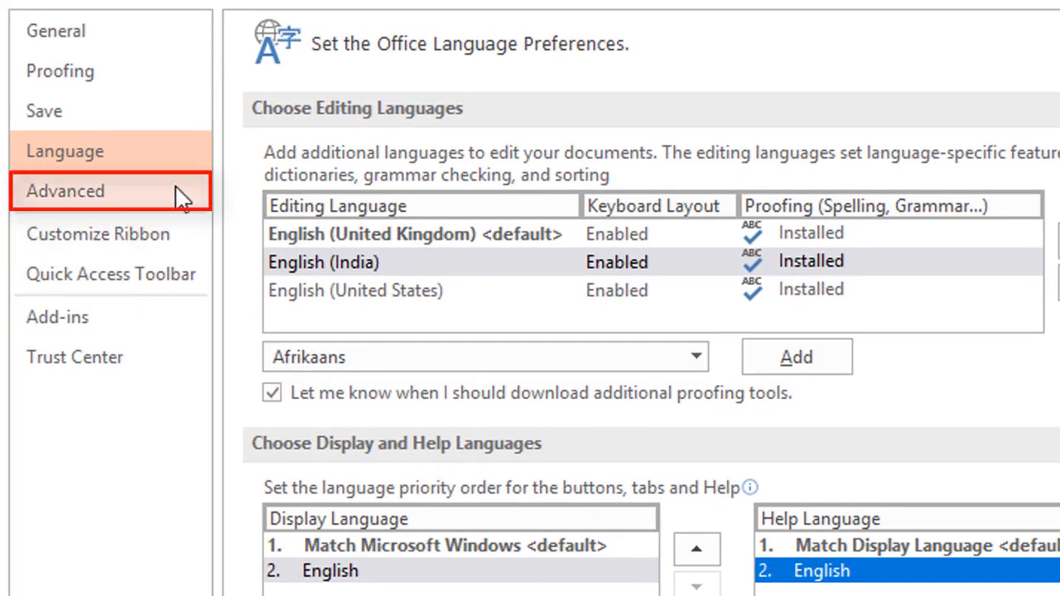
Examine the Advanced options for editing, pasting, pen use and image quality, including the available default resolutions.
left_click(182, 195)
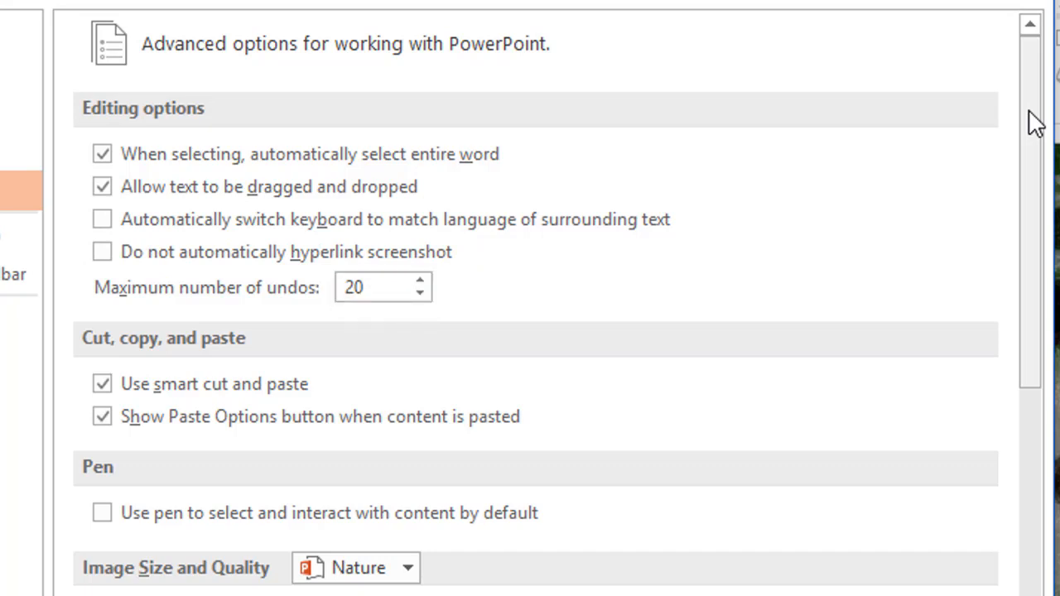
left_click_drag(1035, 123, 1027, 239)
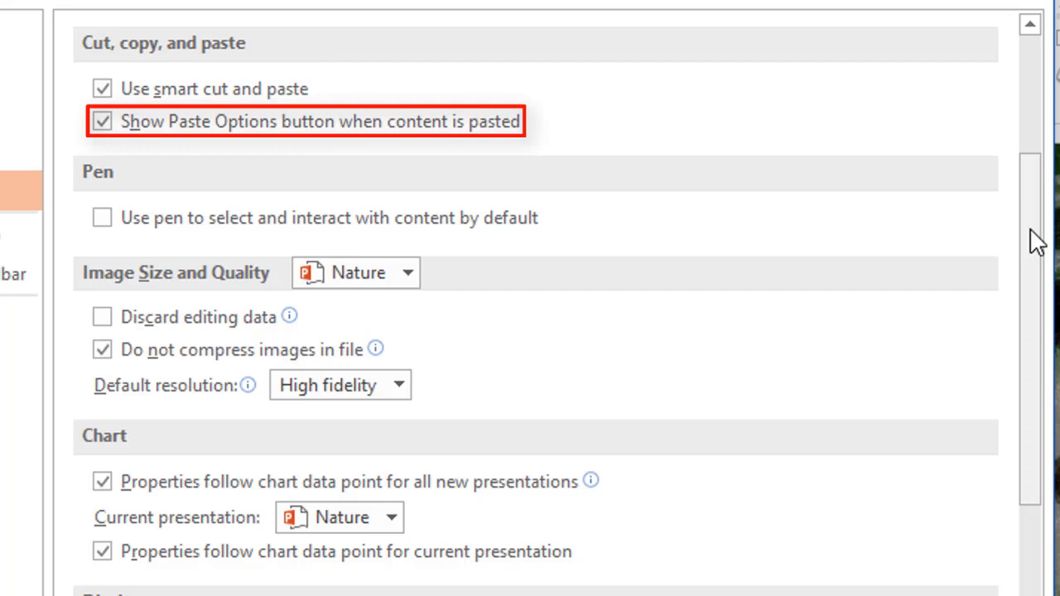
left_click_drag(1037, 243, 1033, 292)
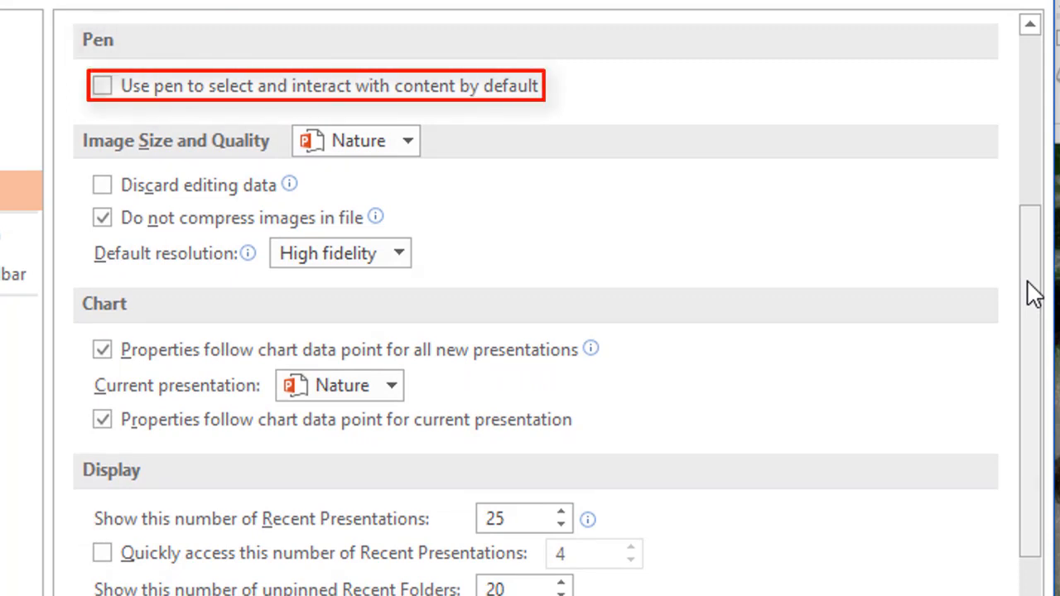
left_click_drag(1028, 283, 1023, 320)
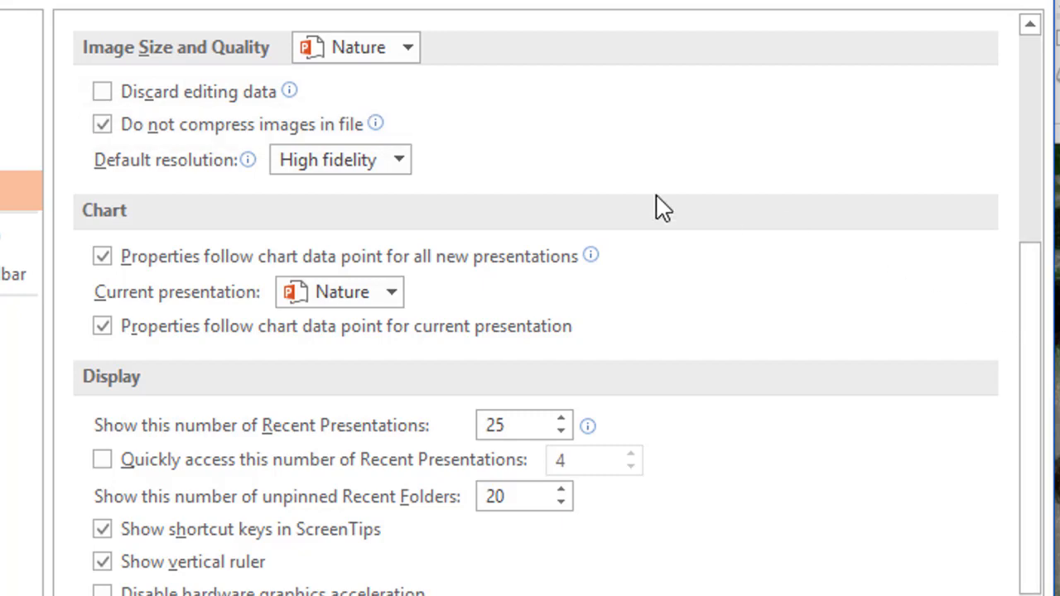
left_click(398, 161)
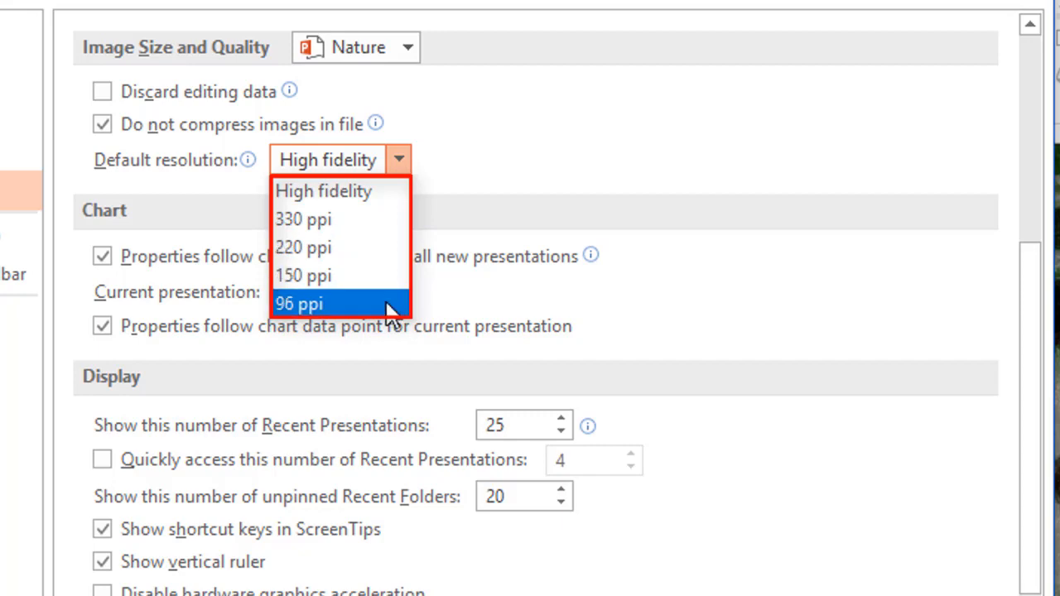
left_click(456, 380)
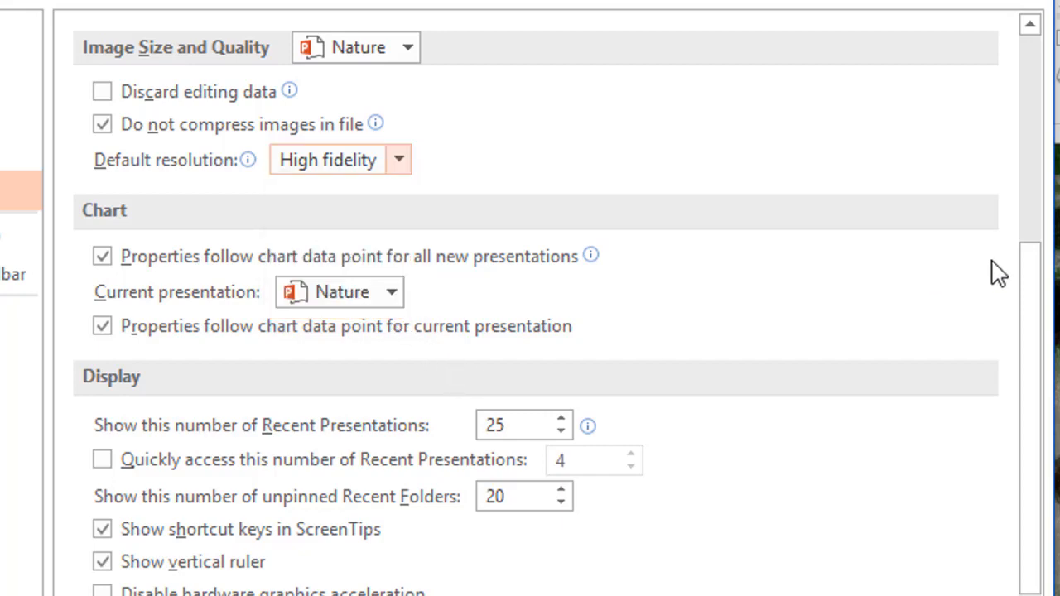
Examine the Chart, Display, Slide Show and Print settings, including the views offered for opening all documents.
left_click_drag(1027, 300, 1024, 371)
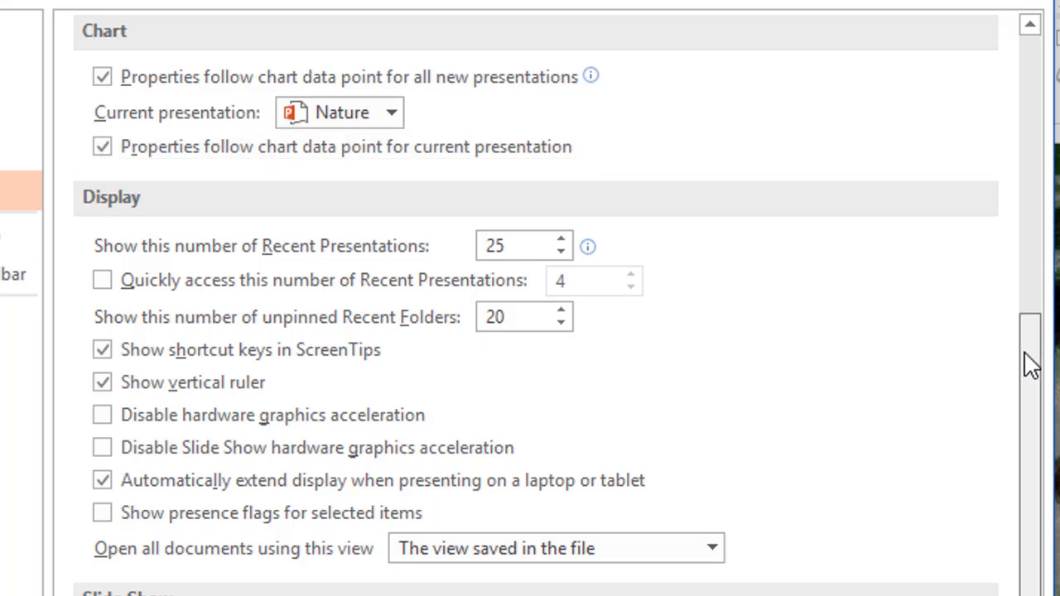
left_click_drag(1030, 362, 1022, 426)
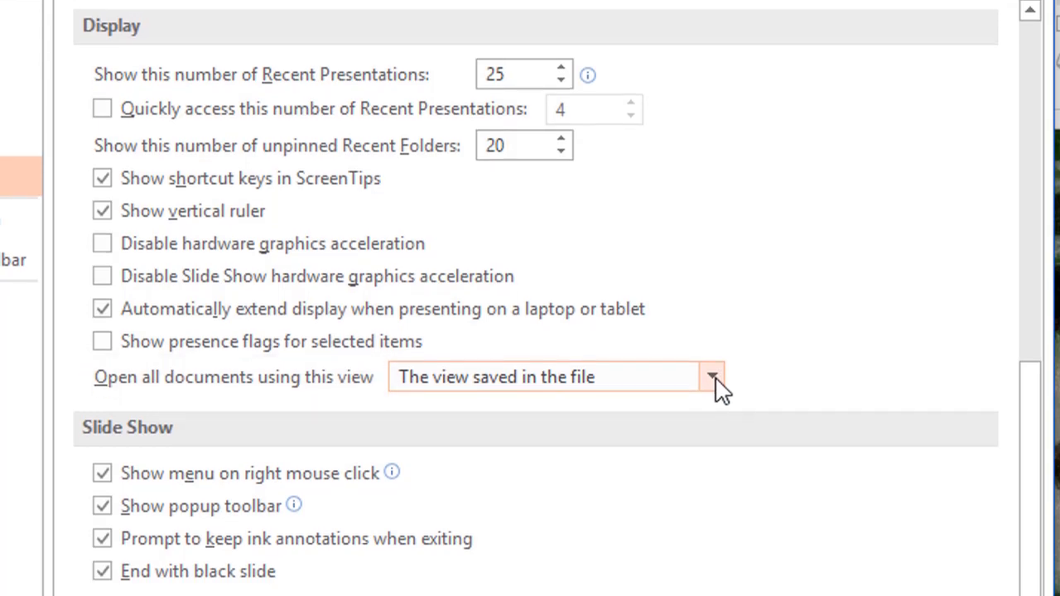
left_click(713, 392)
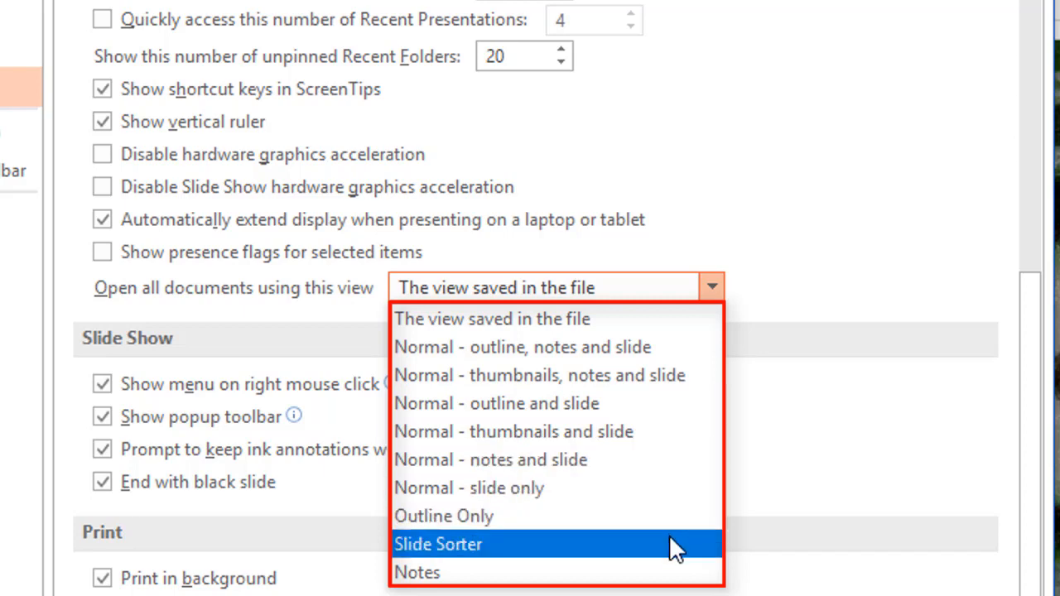
key("Escape")
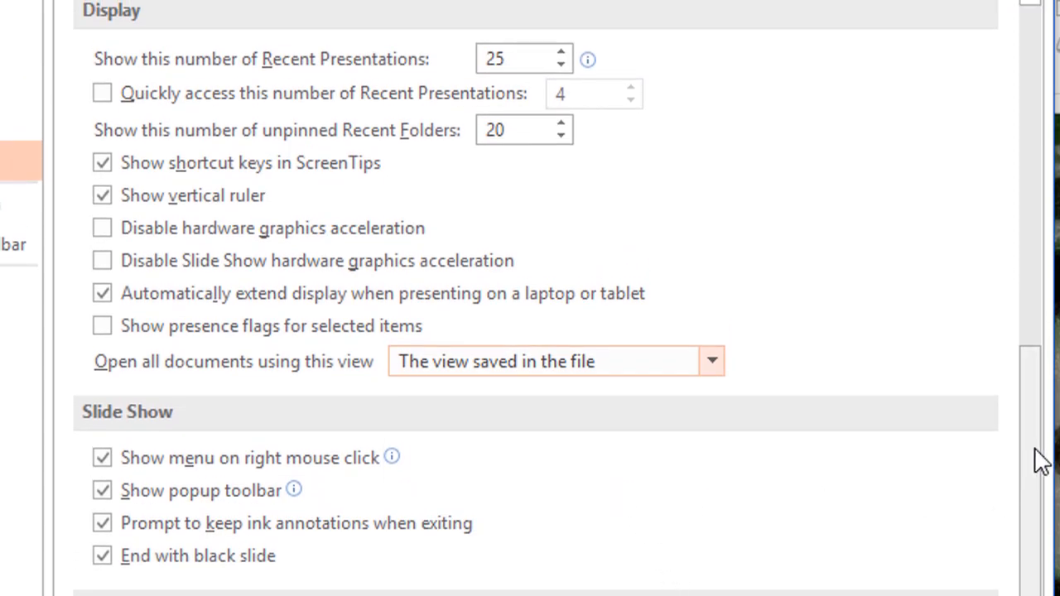
scroll(1041, 462, "down", 5)
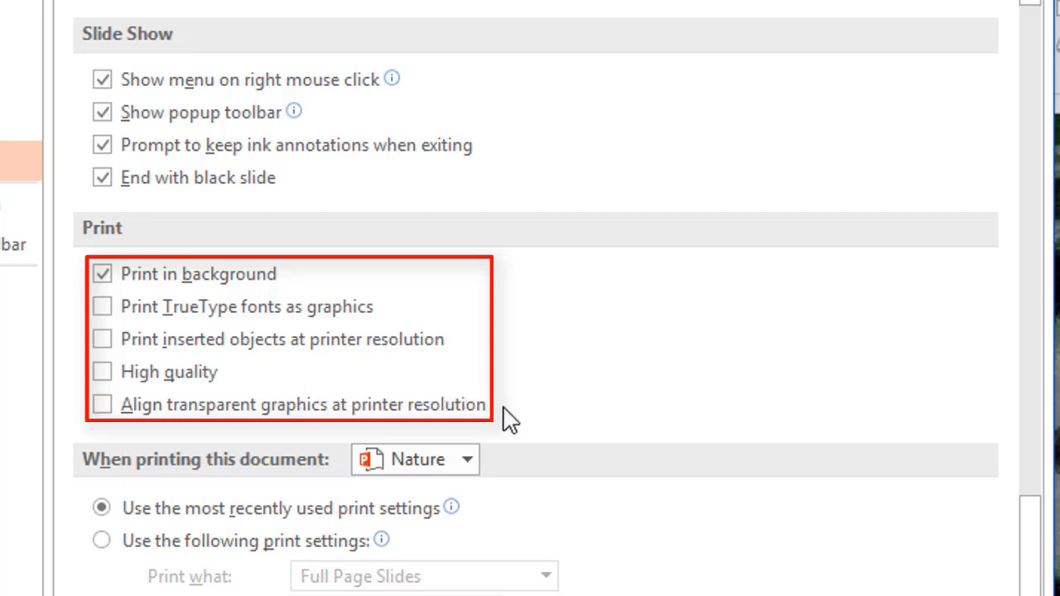
For printing the Nature document, choose Use the following print settings and review the Print what and Color/grayscale choices.
scroll(505, 418, "down", 5)
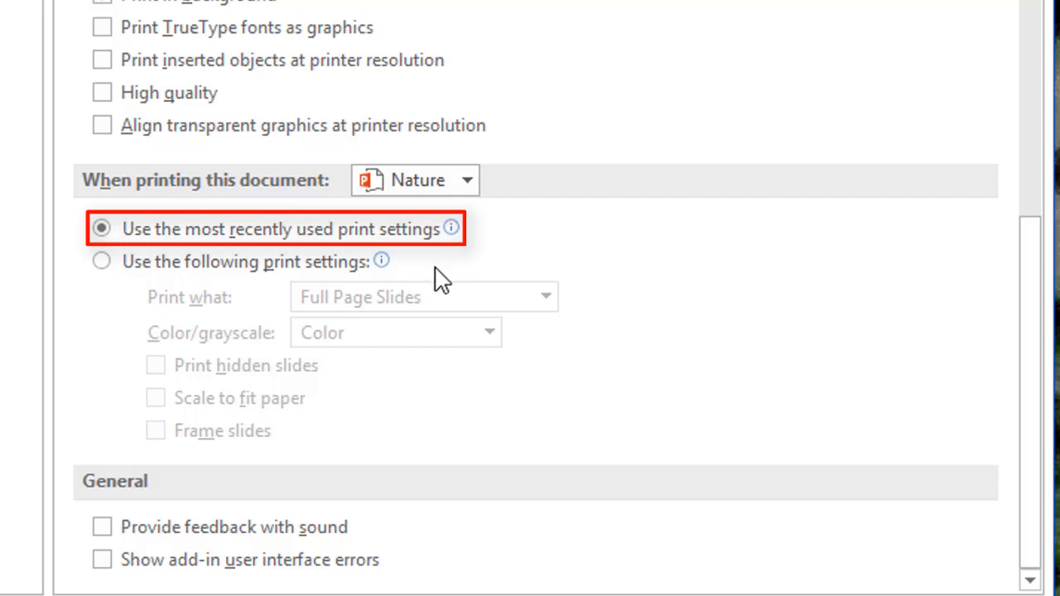
left_click(274, 272)
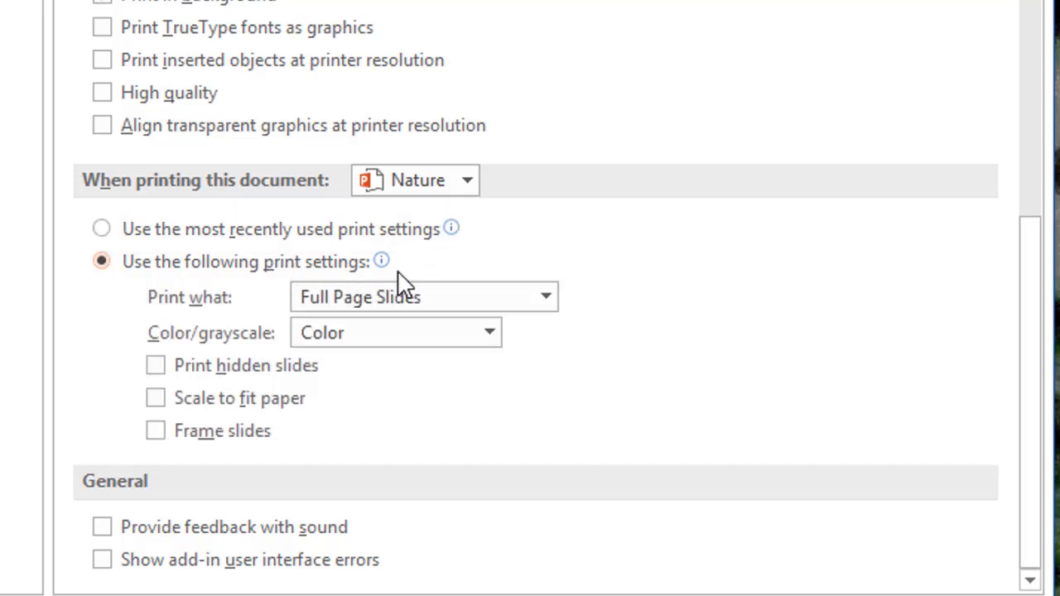
left_click(547, 298)
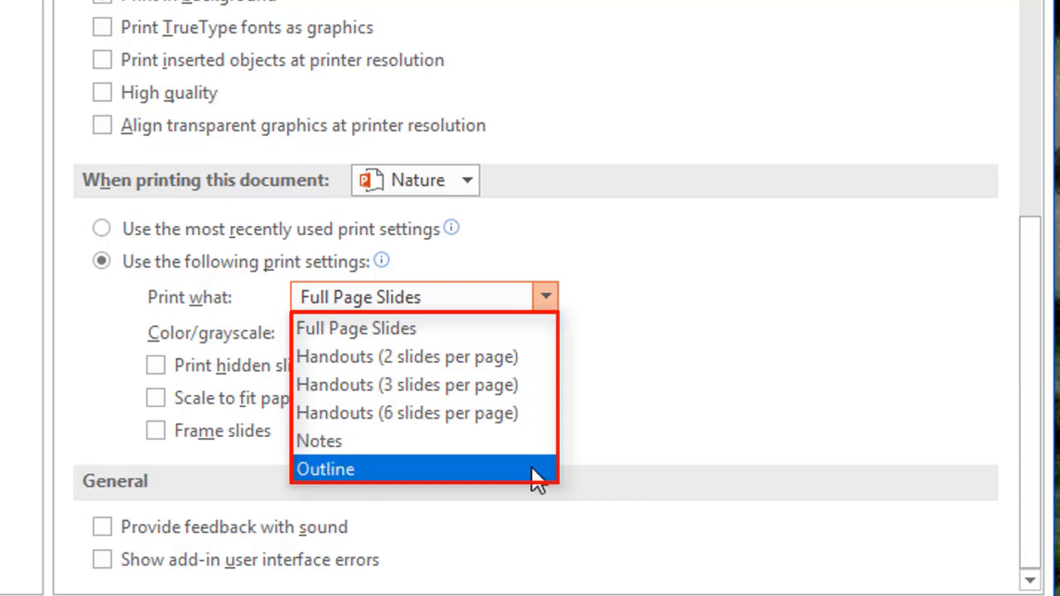
left_click(610, 482)
left_click(492, 335)
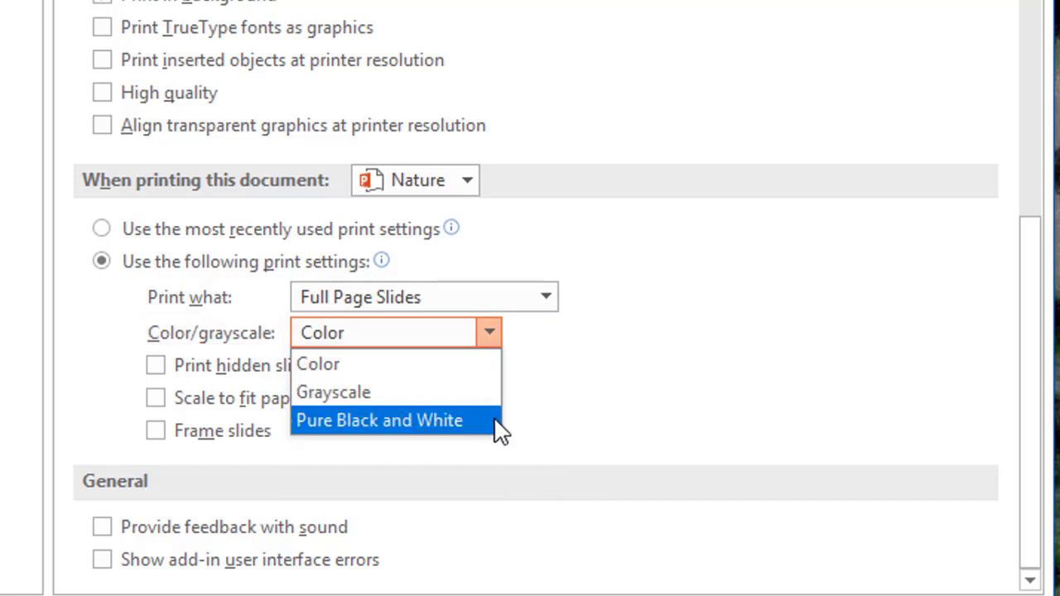
left_click(550, 431)
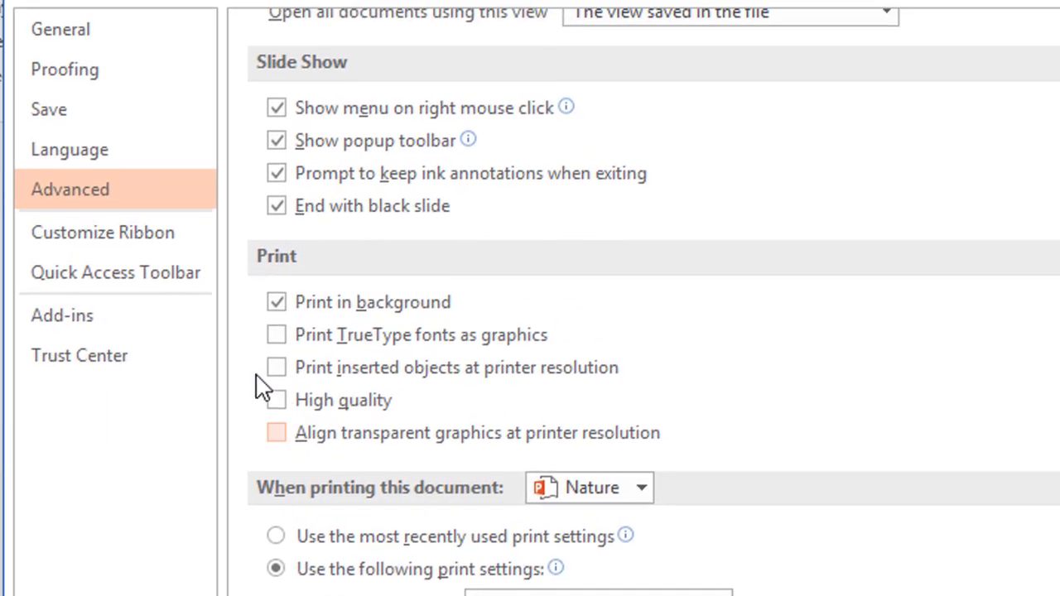
In the ribbon customization options, select the Decrease Font Size command and the Home tab's Editing group, and review the reset and import/export choices.
left_click(116, 248)
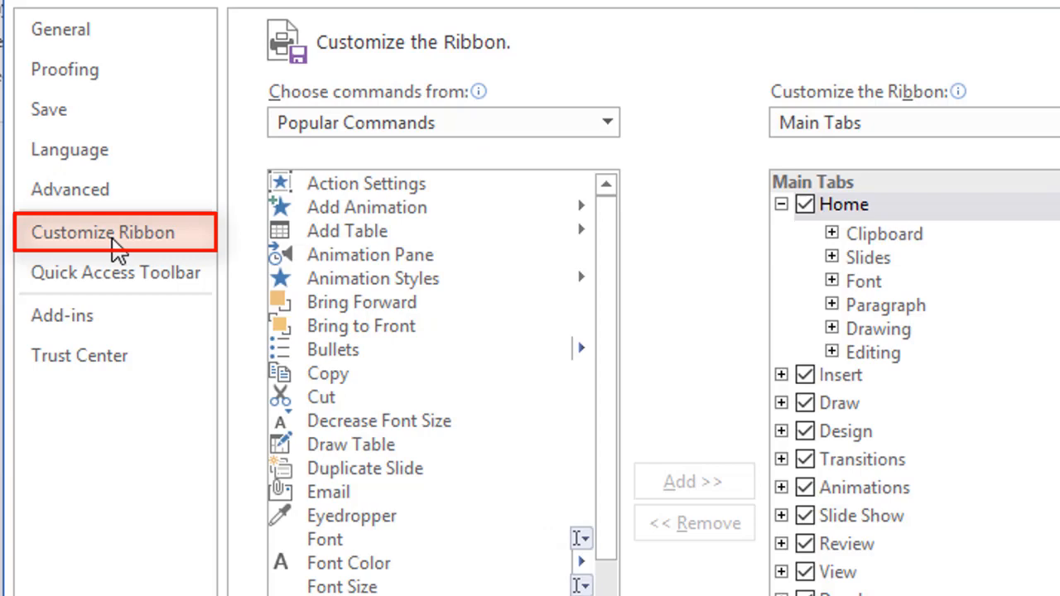
left_click(385, 421)
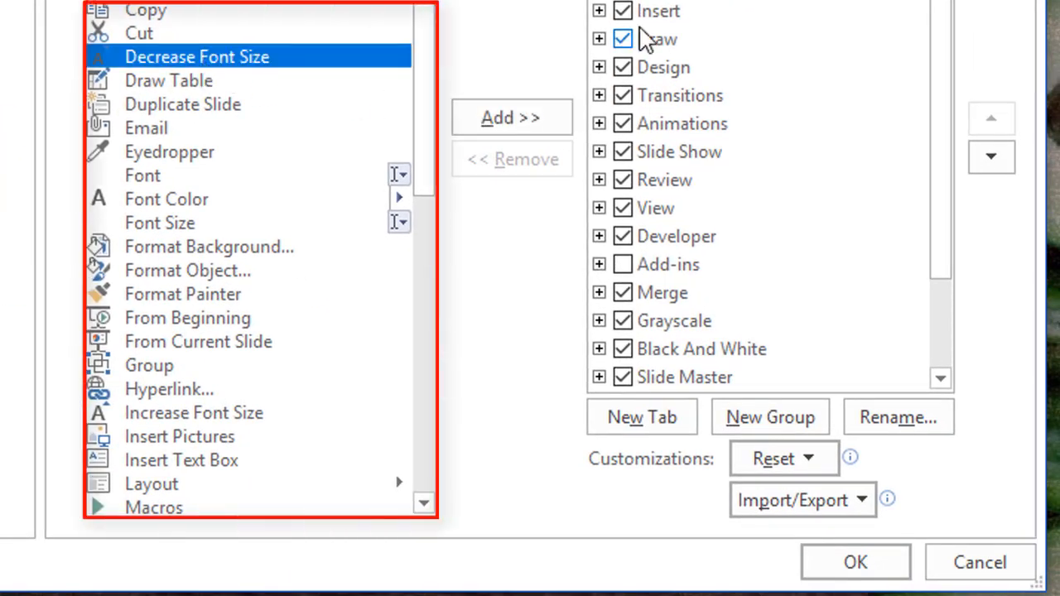
left_click(700, 0)
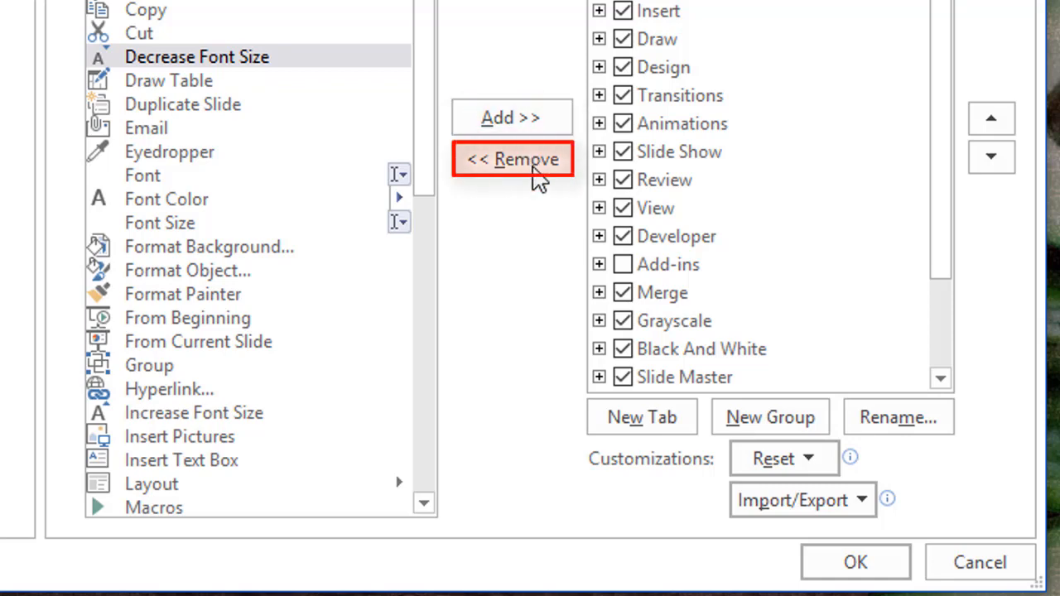
left_click(813, 472)
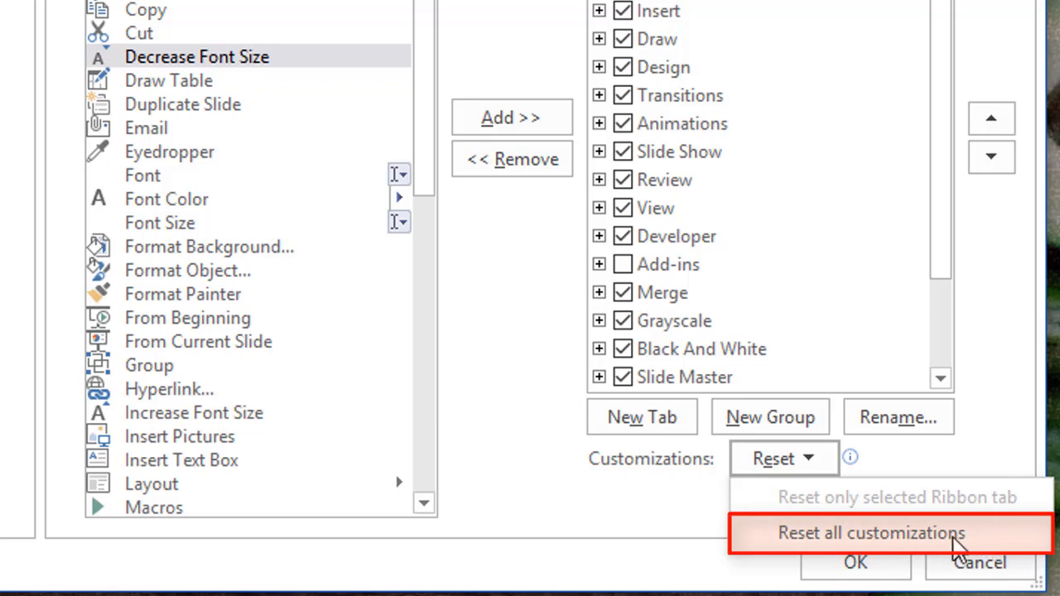
left_click(691, 548)
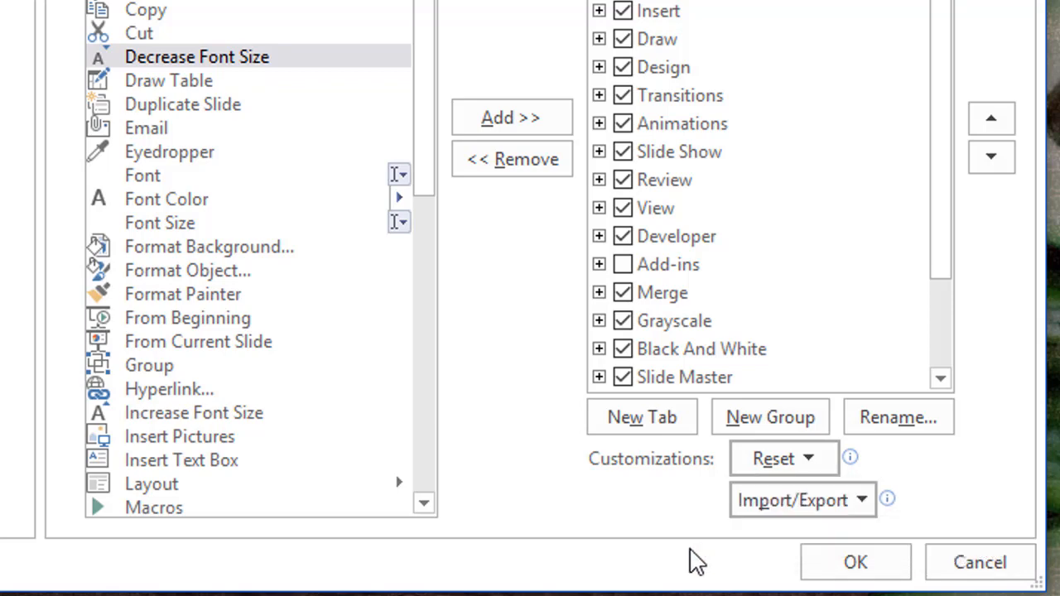
left_click(816, 503)
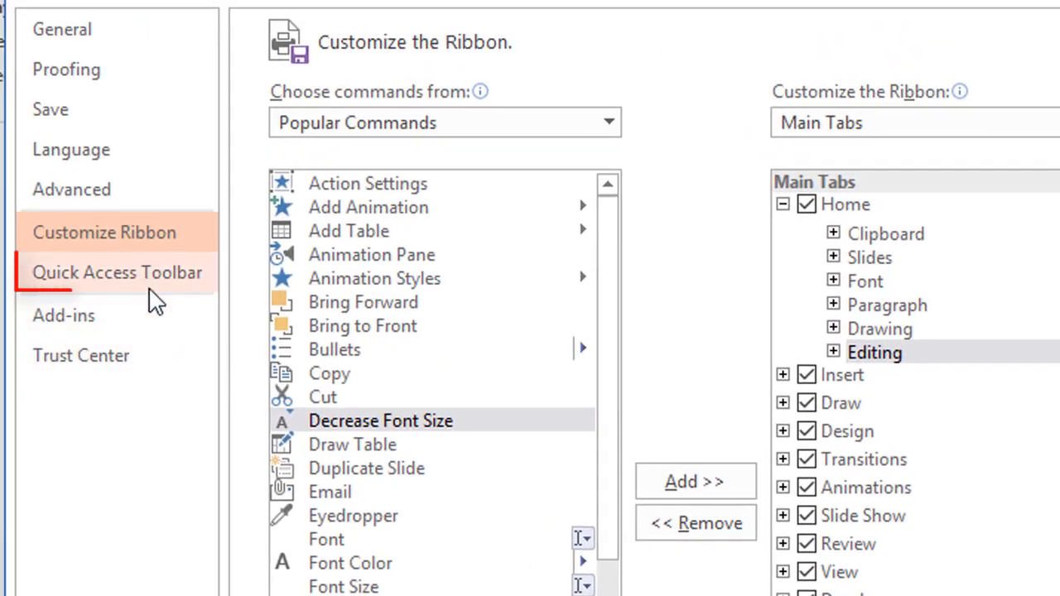
In the Quick Access Toolbar options, select the Decrease Font Size command and review the reset and import/export customization choices.
left_click(152, 291)
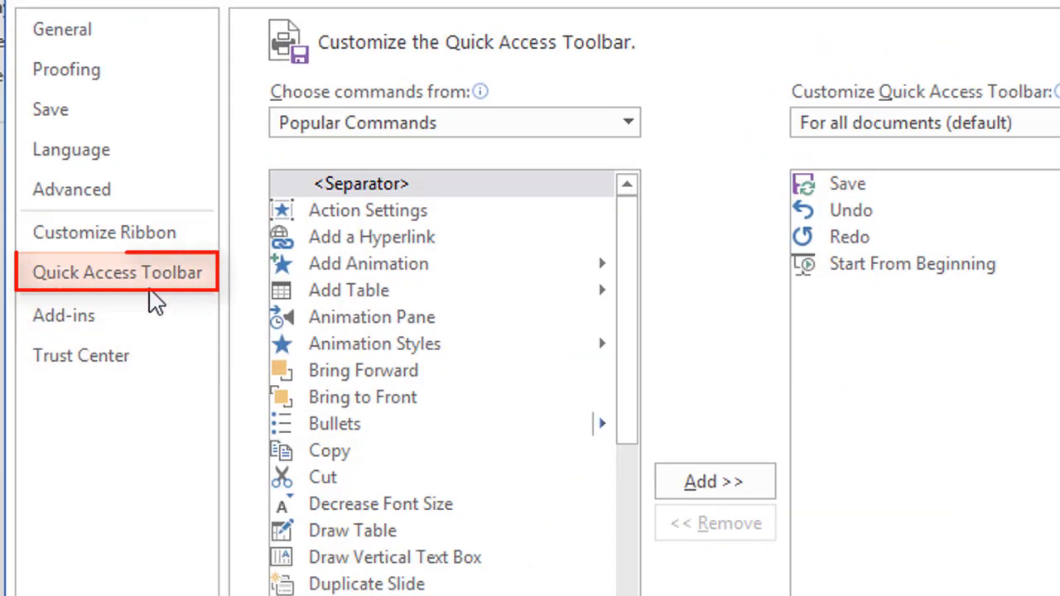
left_click(379, 505)
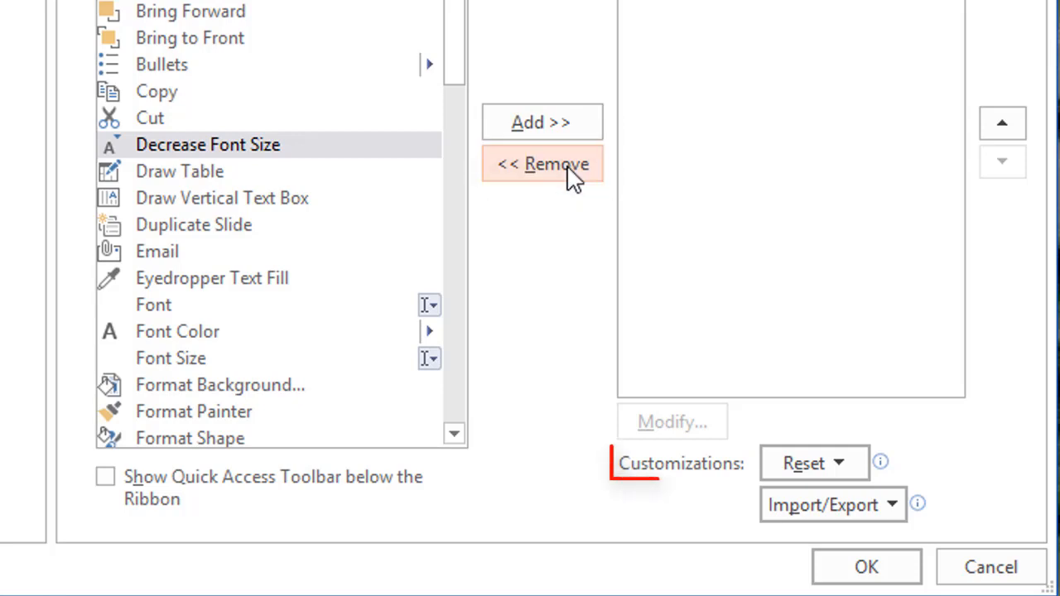
left_click(838, 468)
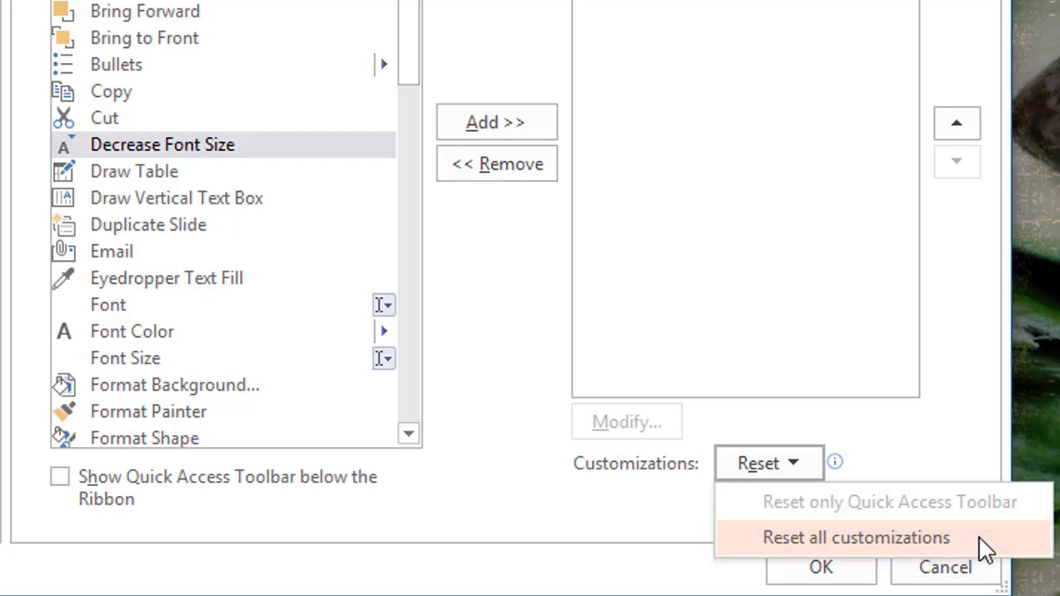
left_click(954, 442)
left_click(851, 507)
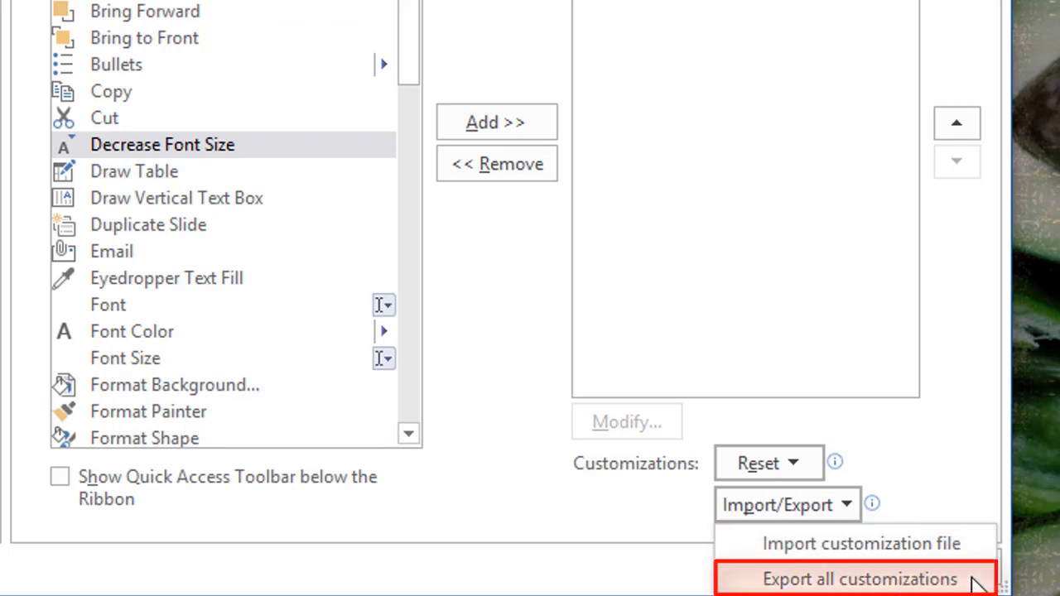
left_click(950, 505)
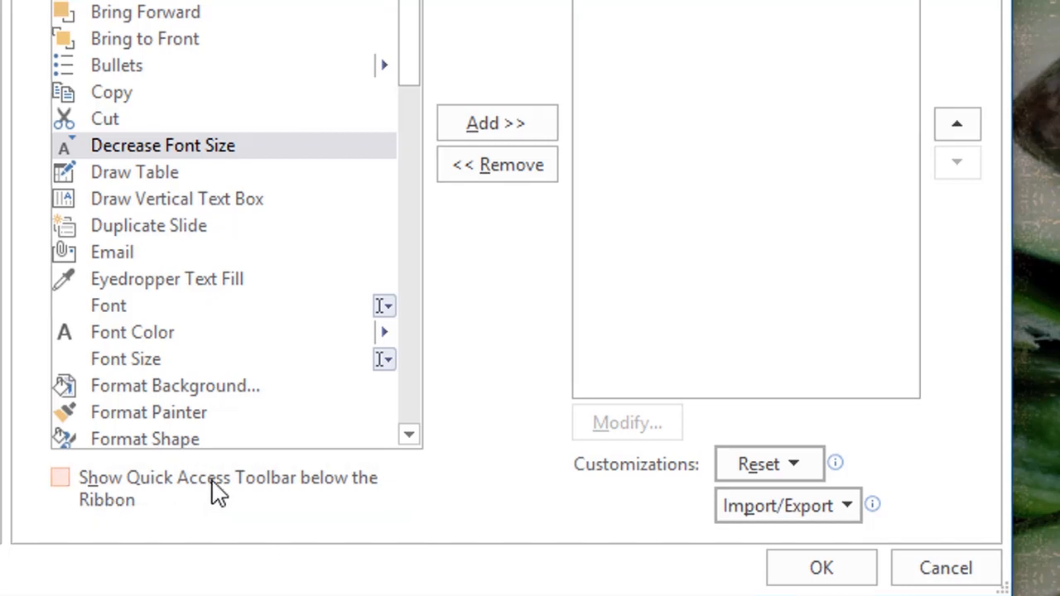
Examine the add-ins list and its Manage option, and open the Trust Center settings.
left_click(32, 325)
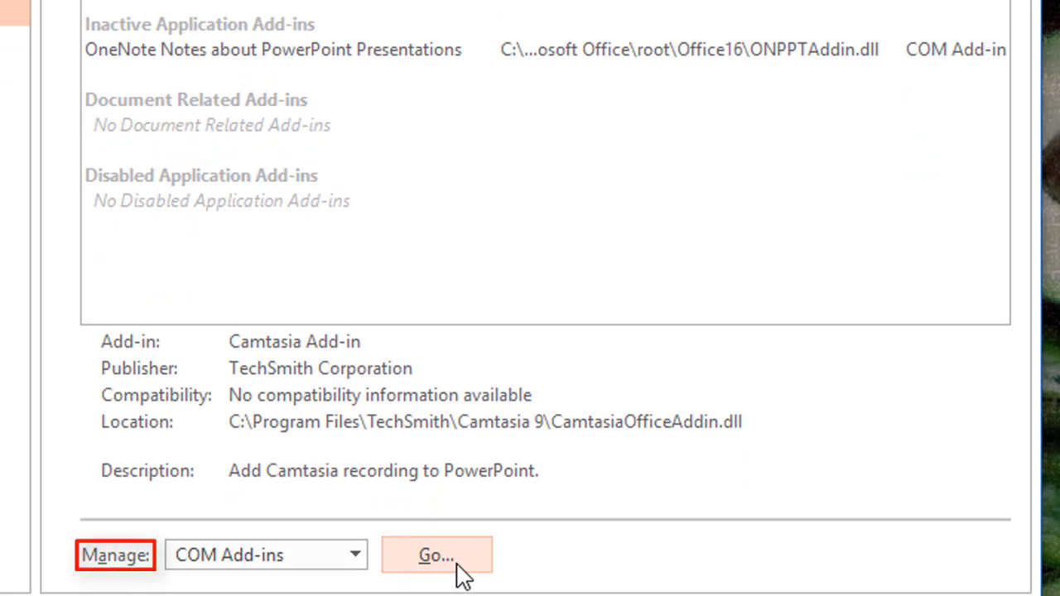
left_click(108, 278)
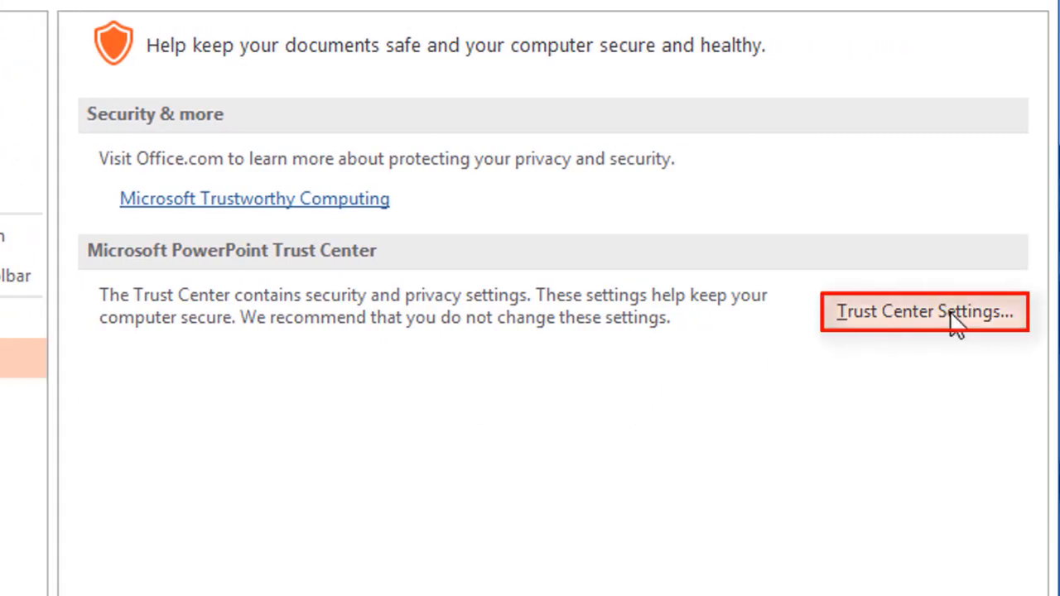
left_click(957, 325)
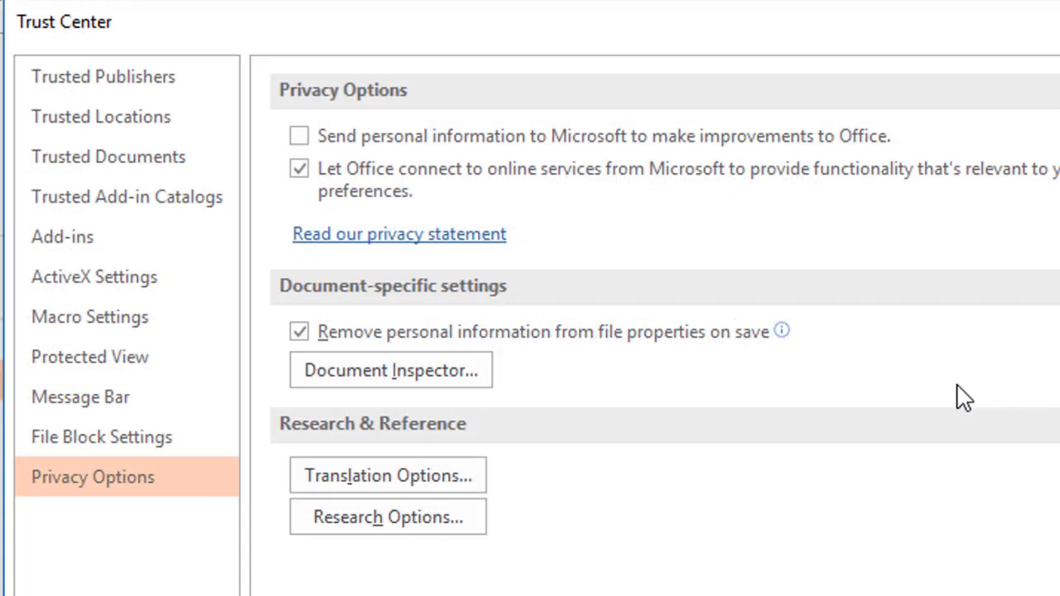
Examine the Trust Center settings for trusted publishers, locations, documents and add-in catalogs.
left_click(184, 86)
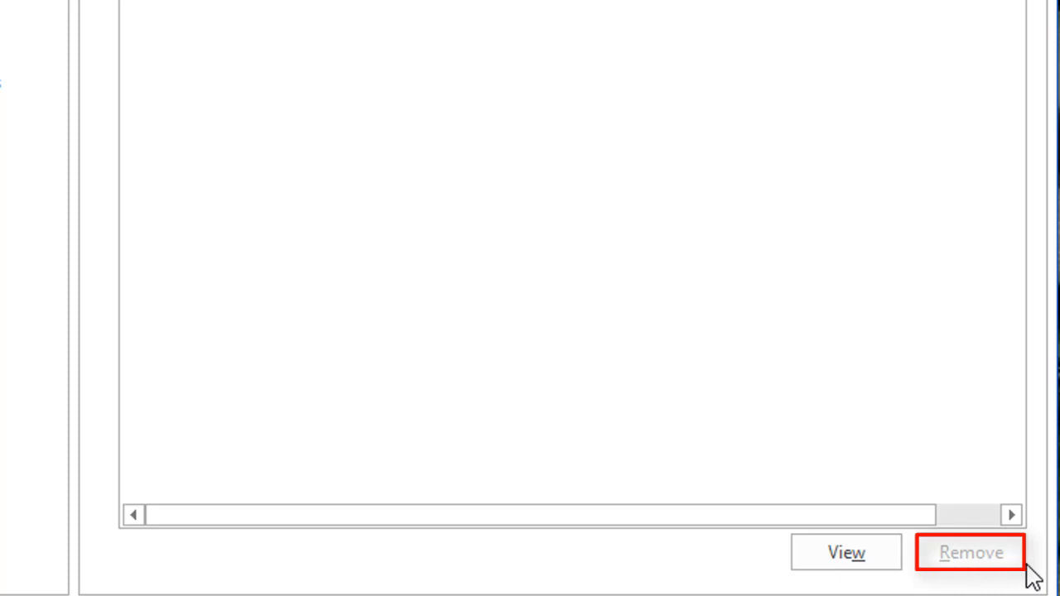
left_click(174, 123)
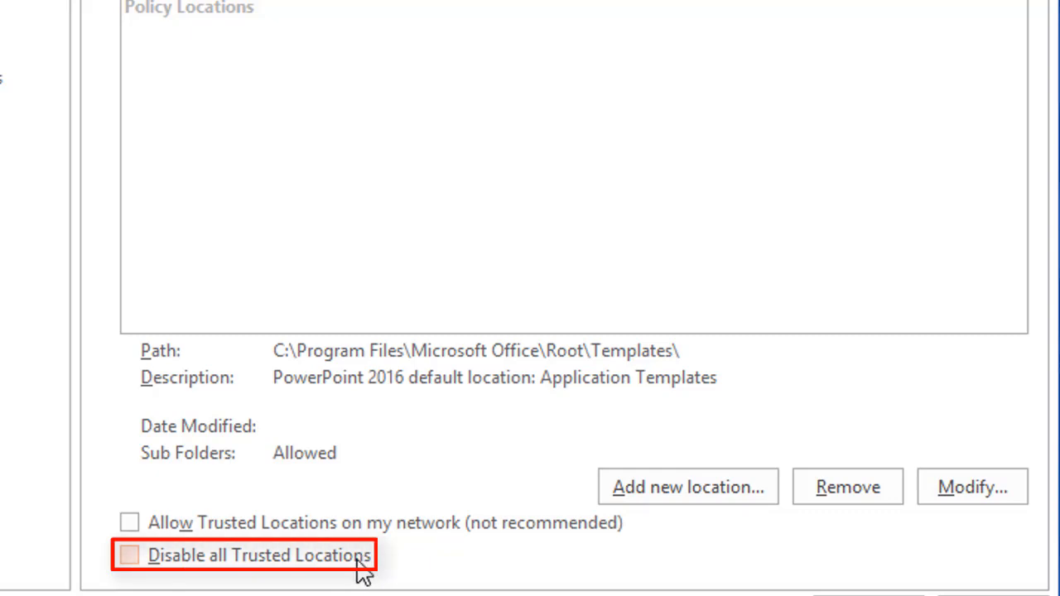
left_click(196, 171)
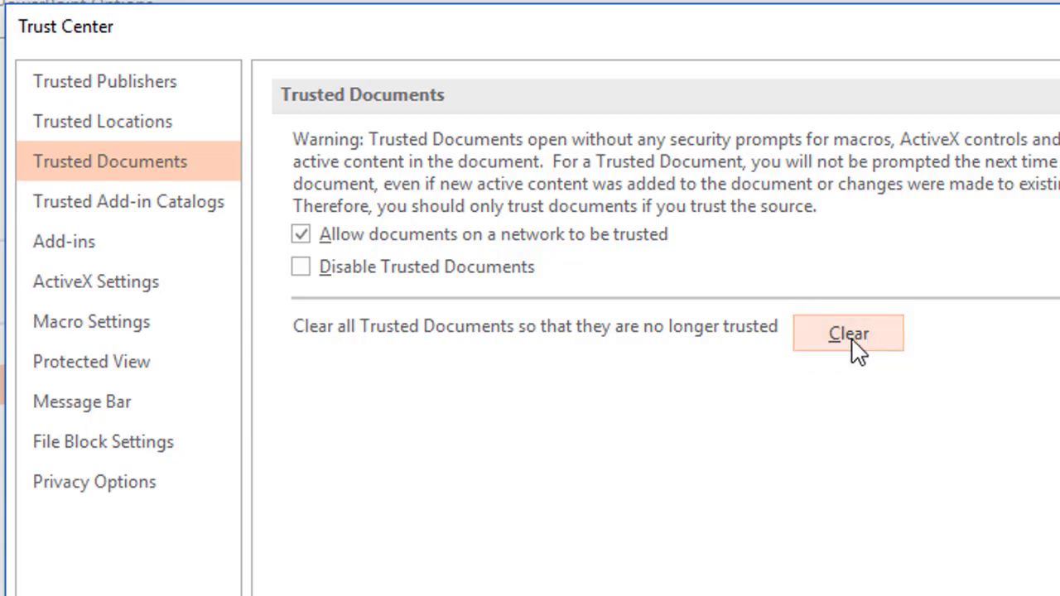
left_click(225, 210)
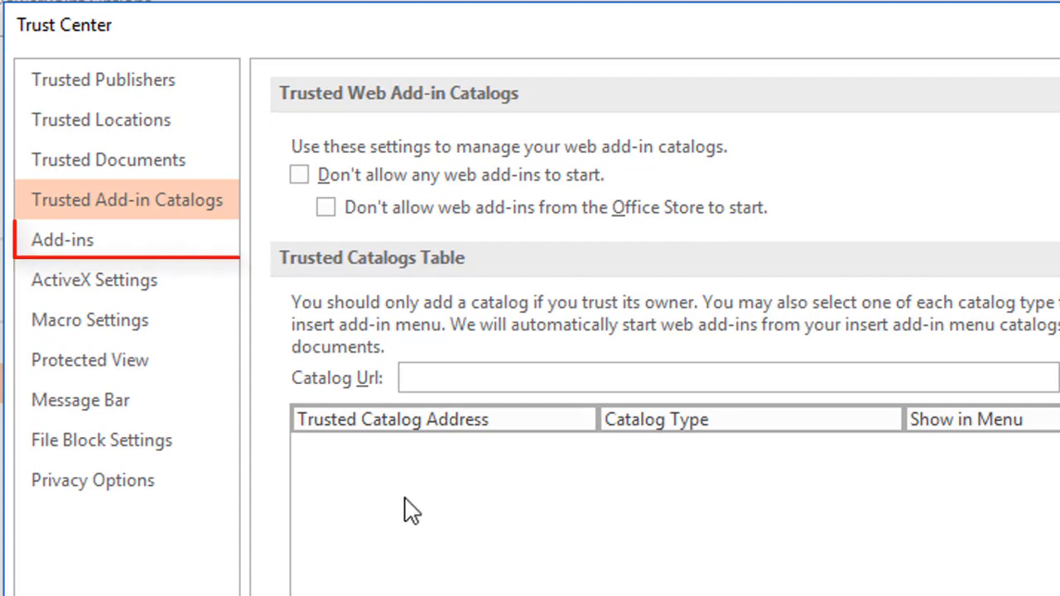
Examine the Trust Center's add-in, ActiveX and macro security settings.
left_click(184, 253)
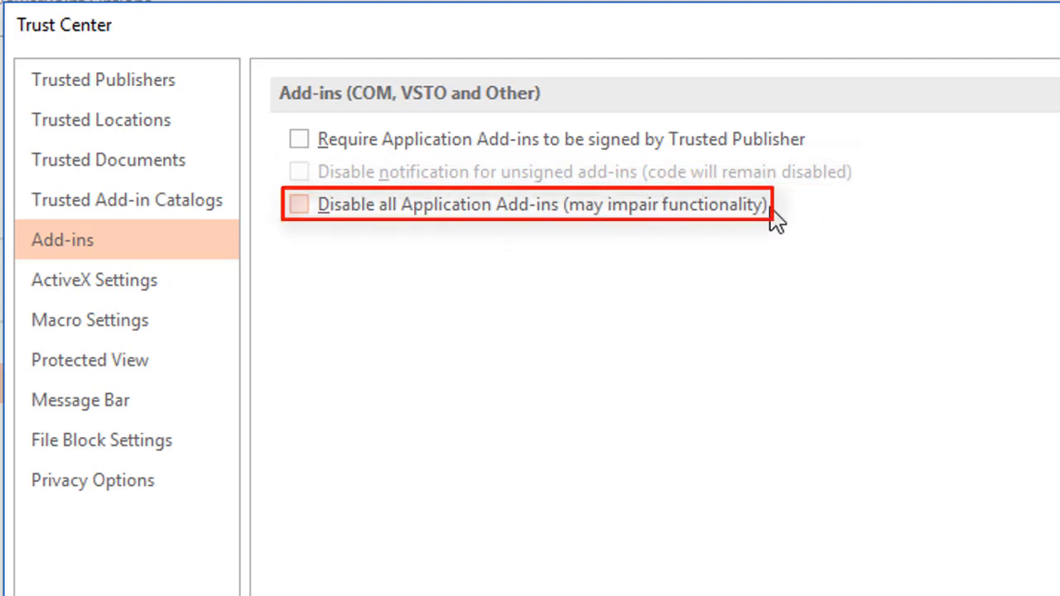
left_click(141, 291)
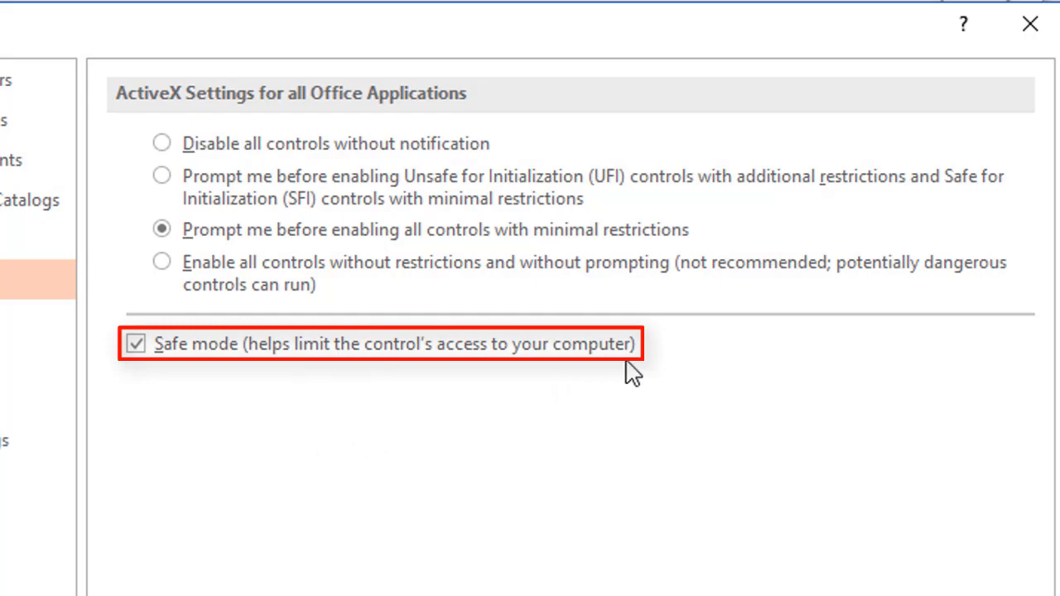
left_click(116, 328)
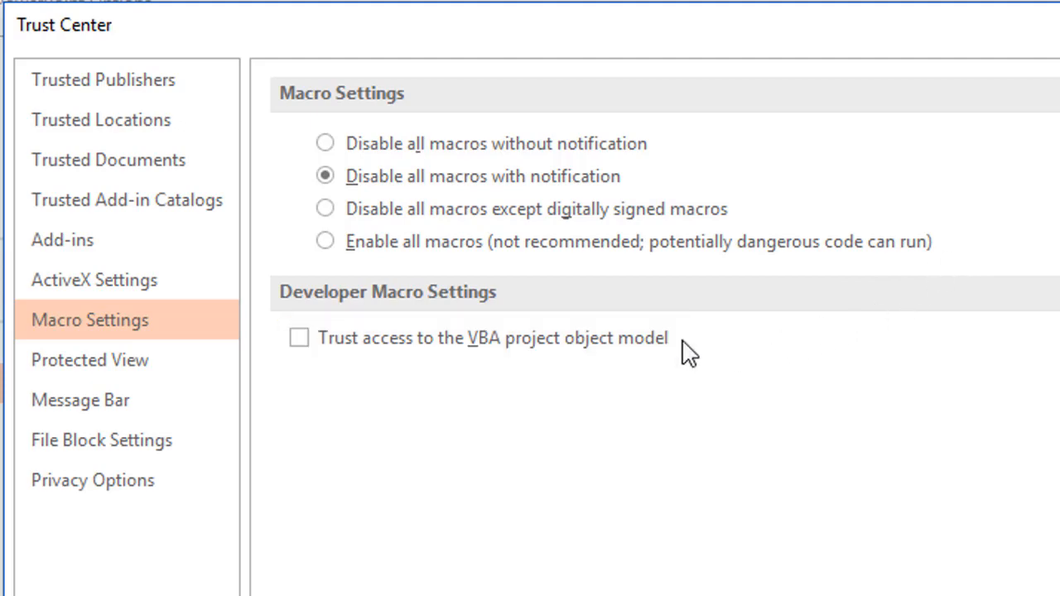
Examine the Trust Center's Protected View, Message Bar and File Block settings, including the open behavior for selected file types.
left_click(190, 376)
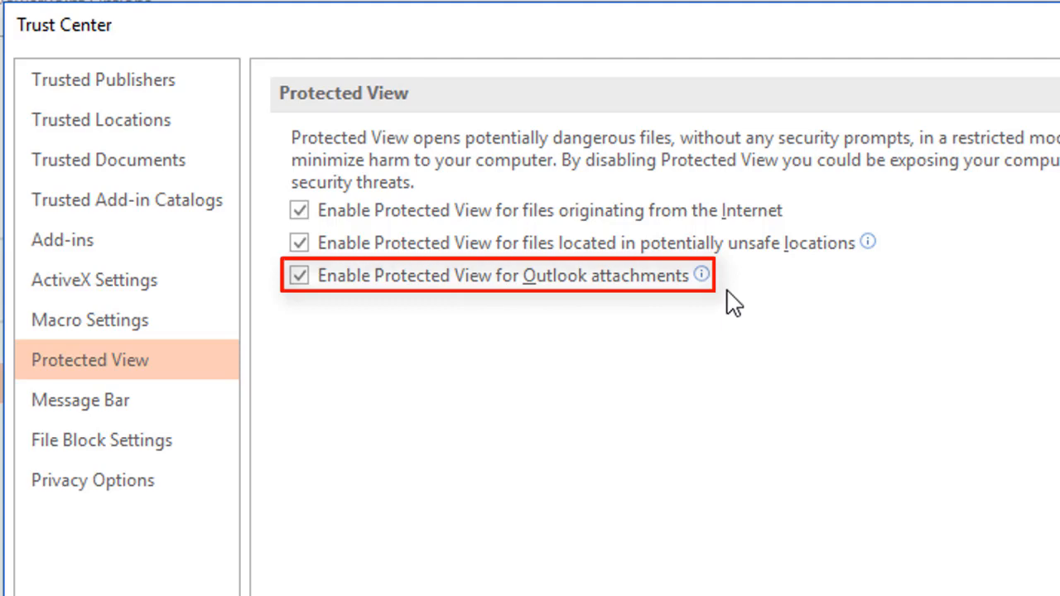
left_click(184, 418)
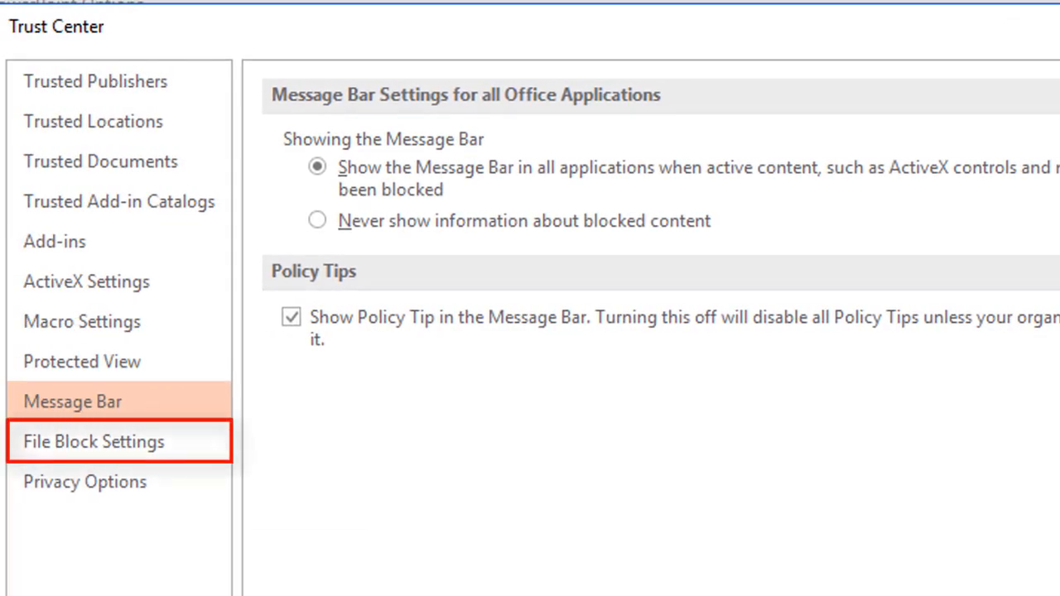
left_click(166, 454)
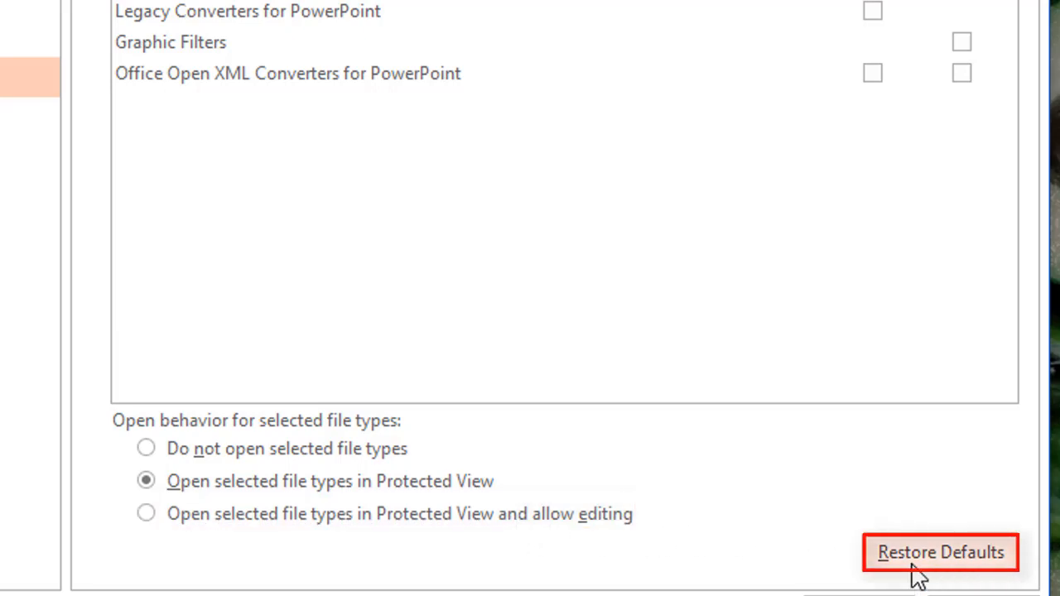
In the Privacy Options, turn off letting Office connect to online services from Microsoft.
left_click(178, 482)
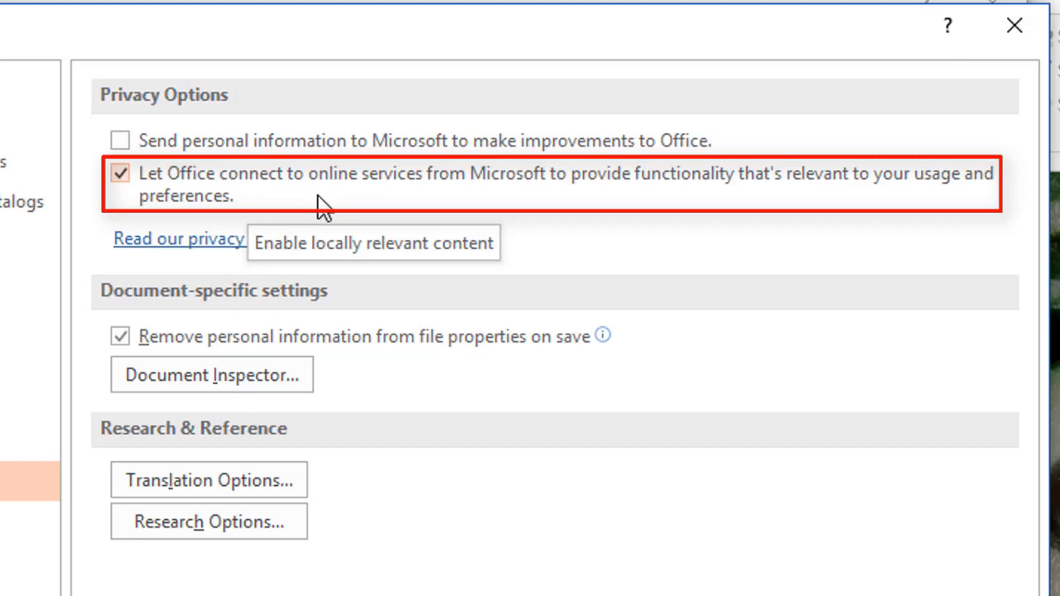
left_click(499, 205)
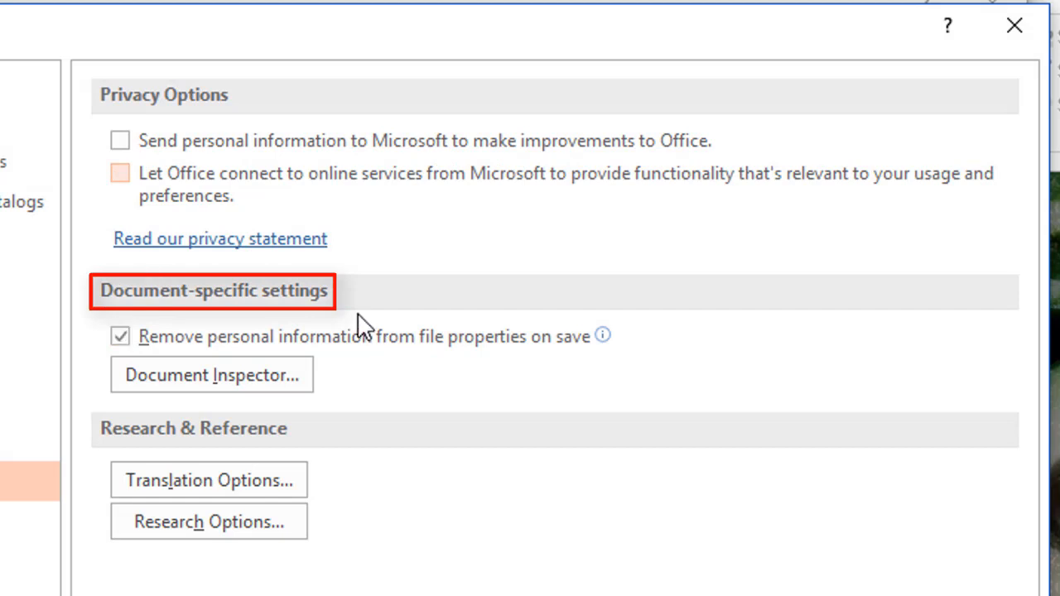